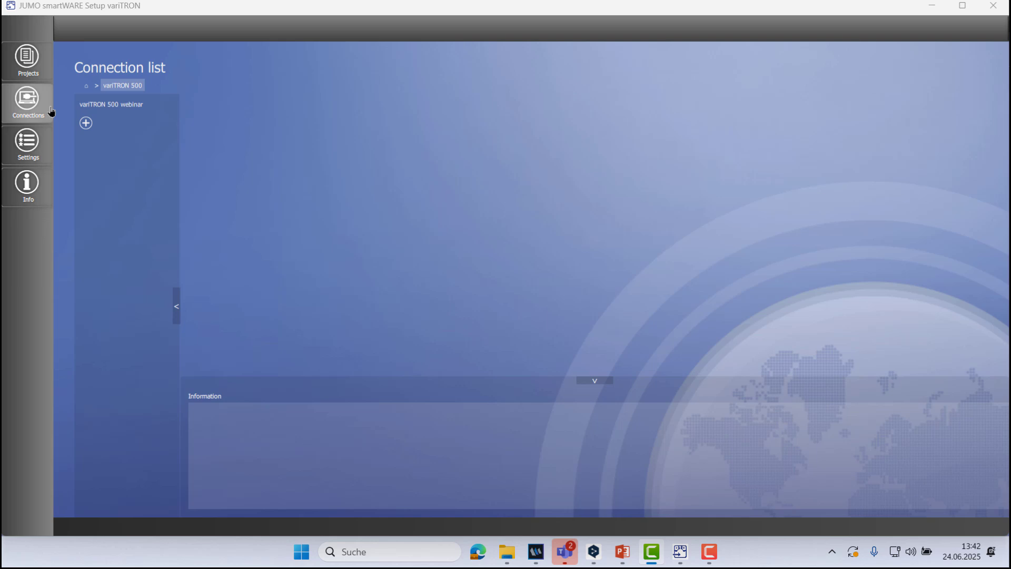
# Show the settings of the variTRON 500 webinar connection and return to the root of the connection list
pyautogui.click(106, 112)
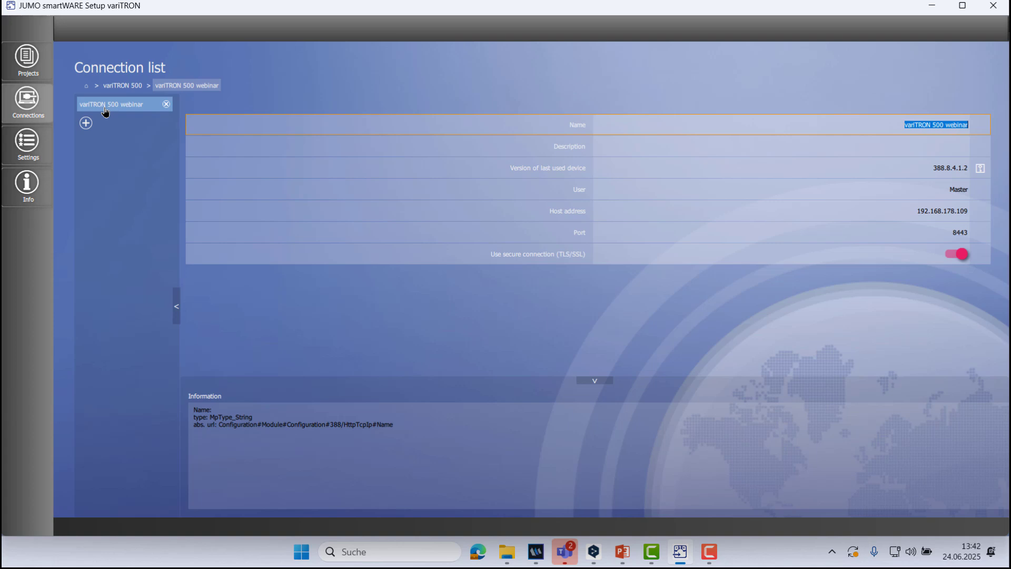
pyautogui.click(86, 89)
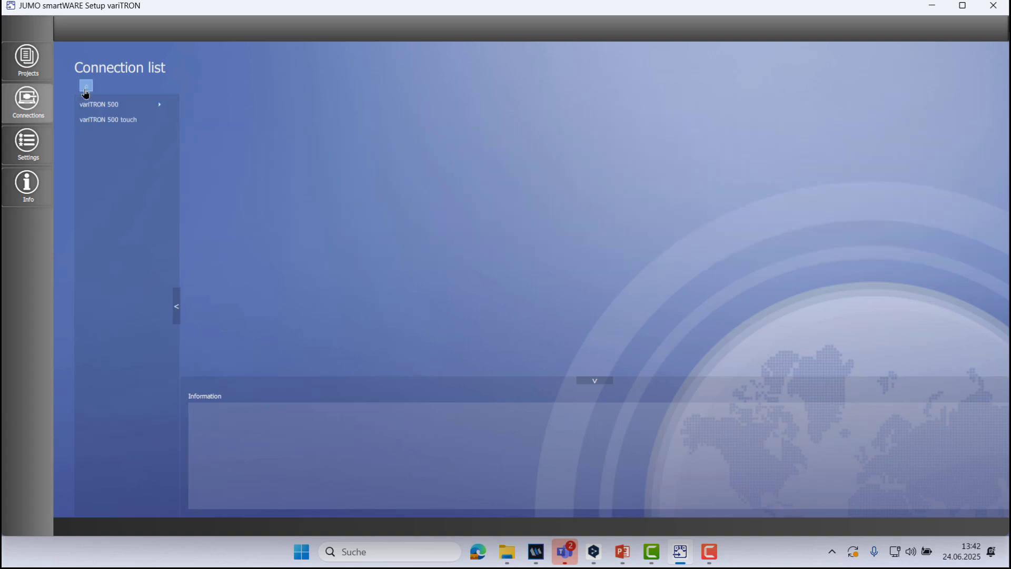
# Add a new connection for the variTRON 500 touch and delete it again
pyautogui.click(105, 125)
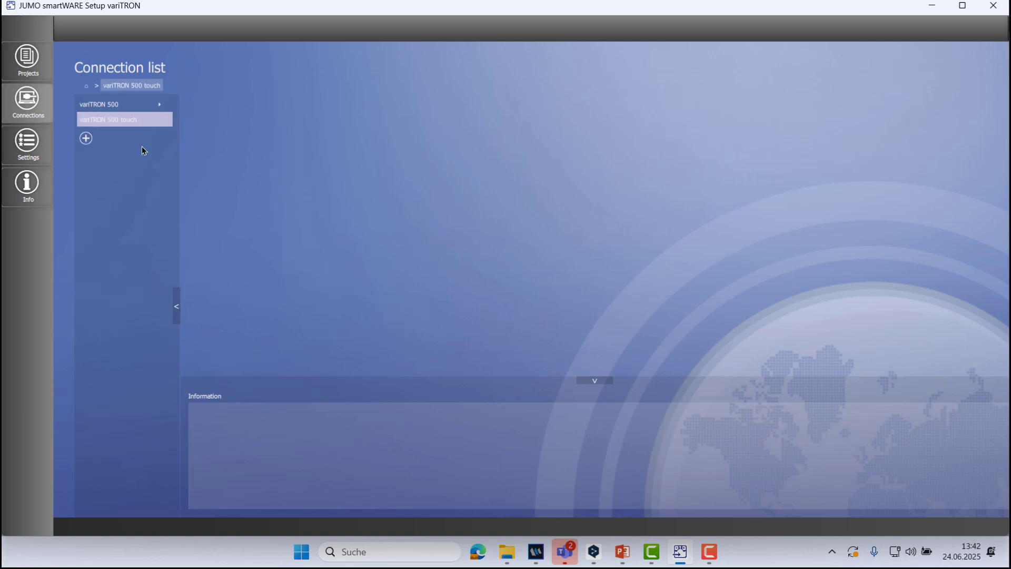
pyautogui.click(86, 139)
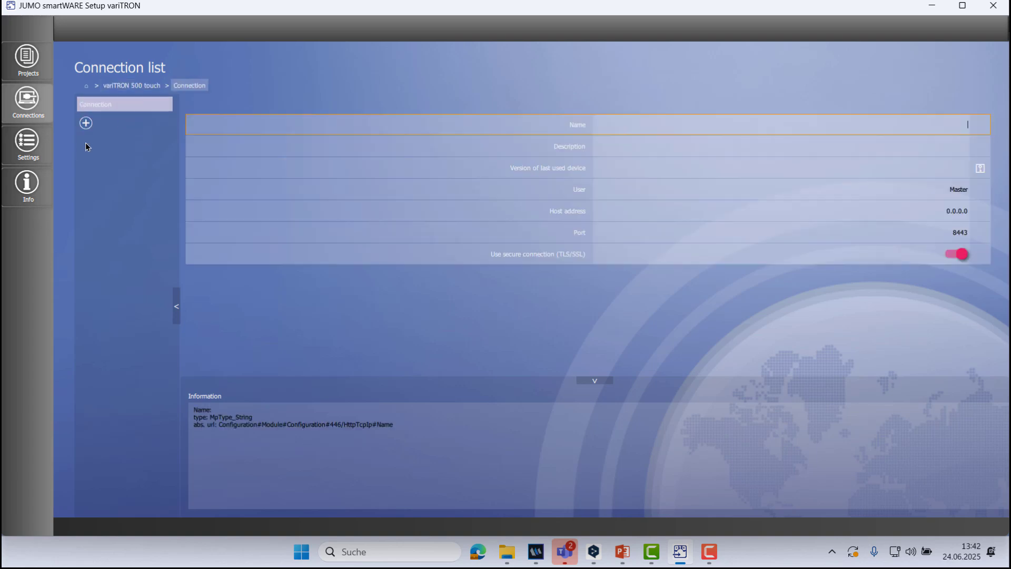
pyautogui.moveTo(99, 108)
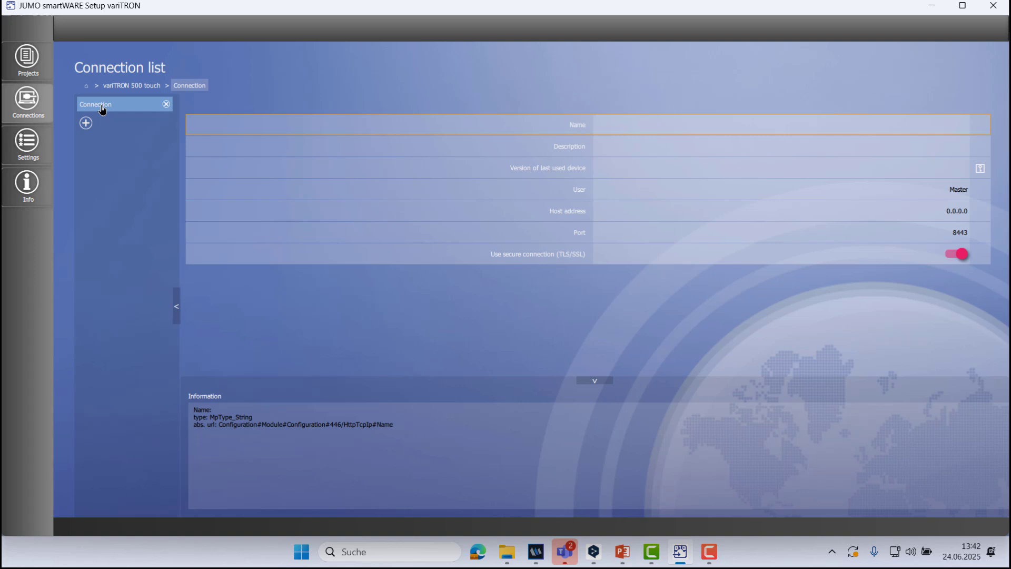
pyautogui.click(167, 105)
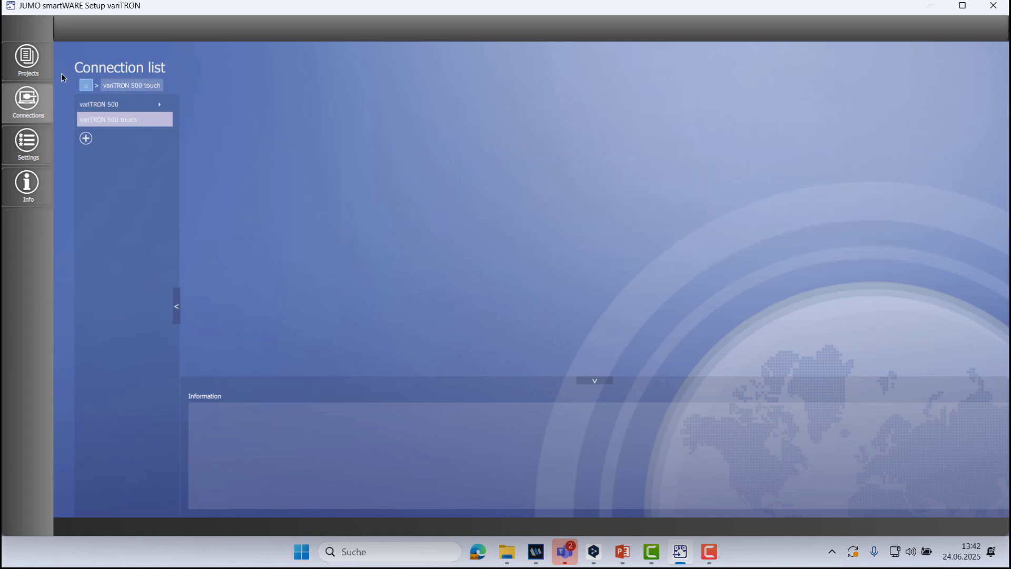
# View the variTRON 500 templates offered for a new project and leave the selection without creating one
pyautogui.click(42, 73)
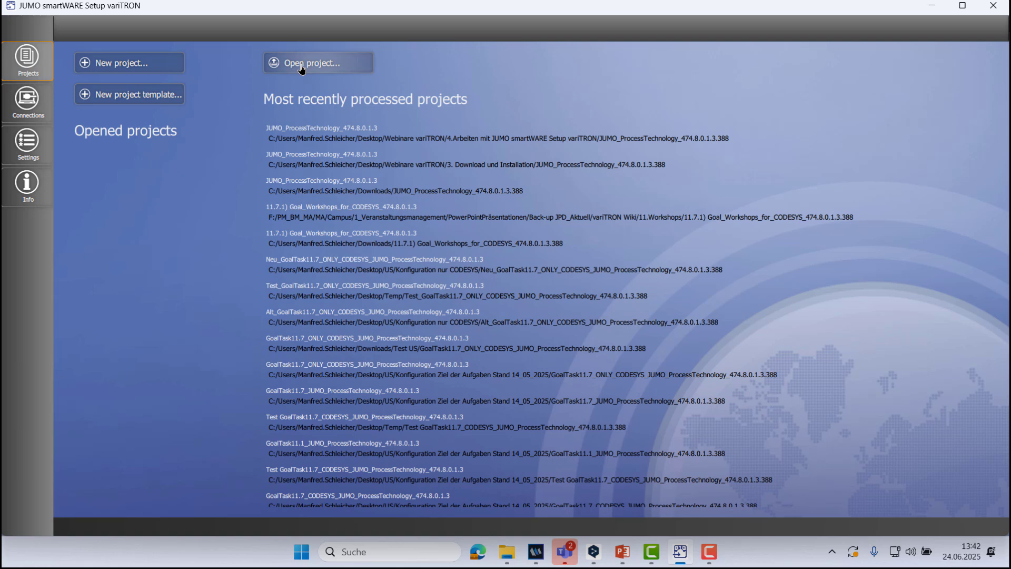
pyautogui.click(113, 63)
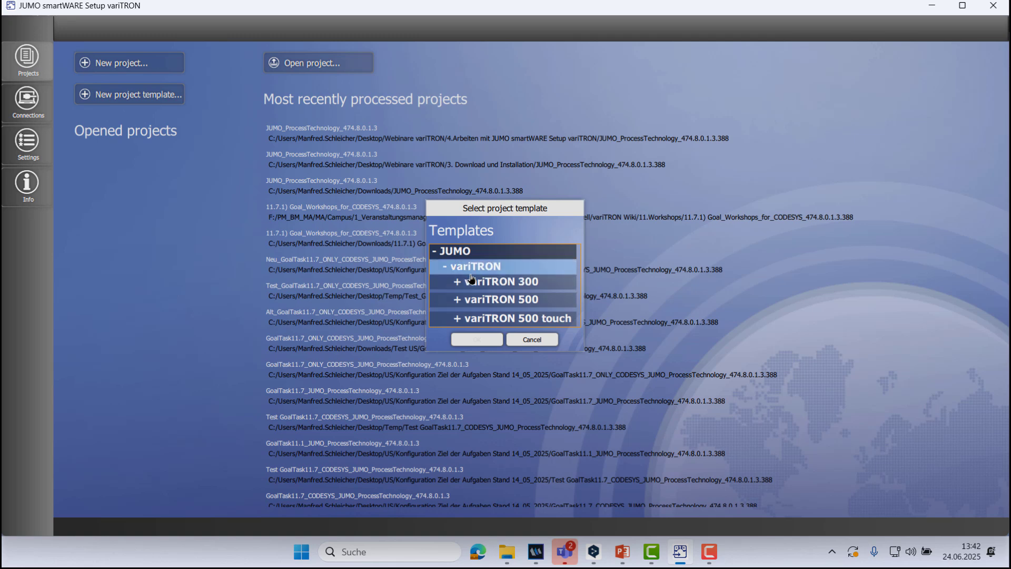
pyautogui.click(461, 303)
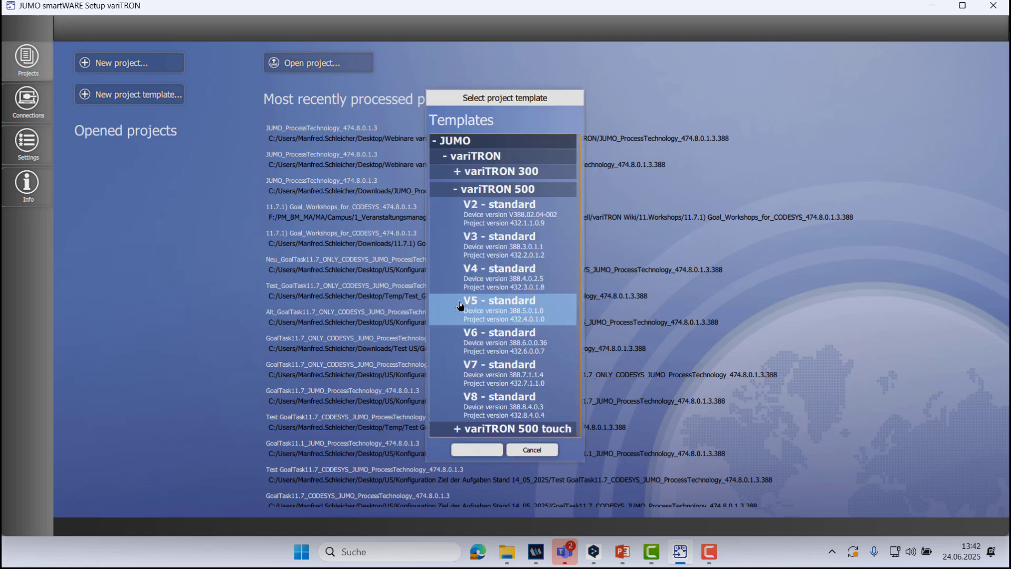
pyautogui.click(533, 449)
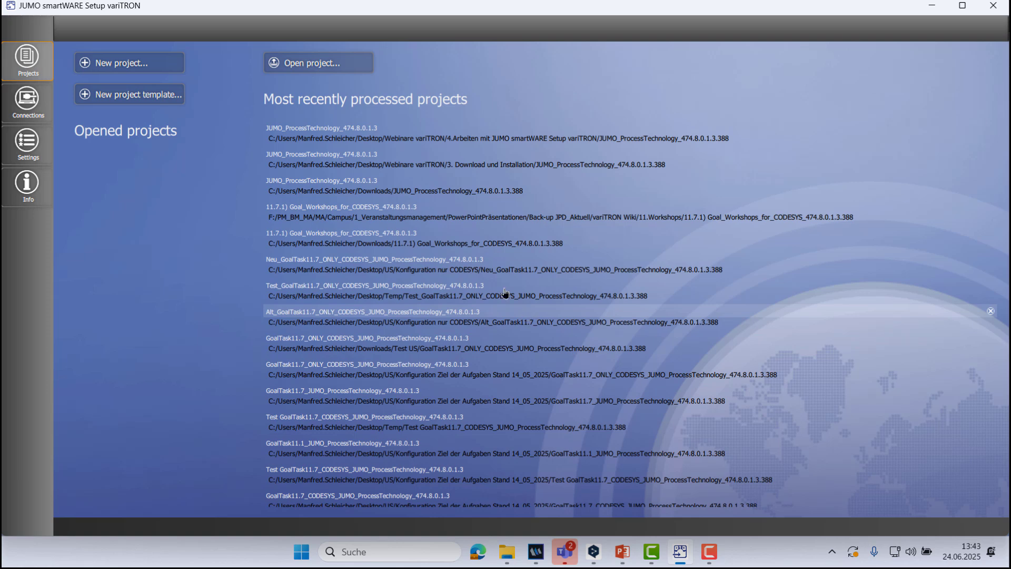
# Open the existing project JUMO_ProcessTechnology_474.8.0.1.3.388 from the folder "4.Arbeiten mit JUMO smartWARE Setup variTRON"
pyautogui.click(293, 64)
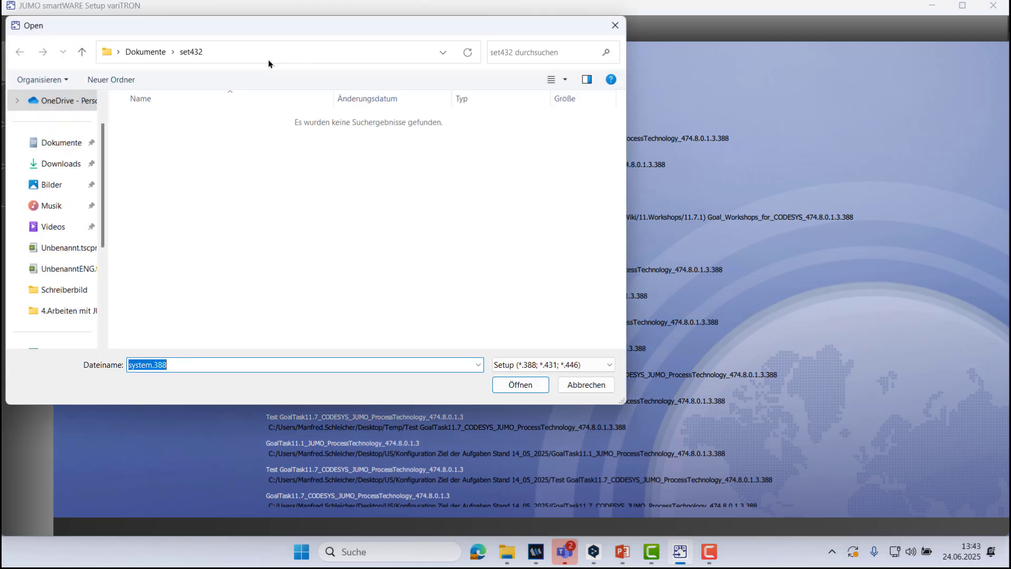
pyautogui.click(85, 51)
pyautogui.click(85, 52)
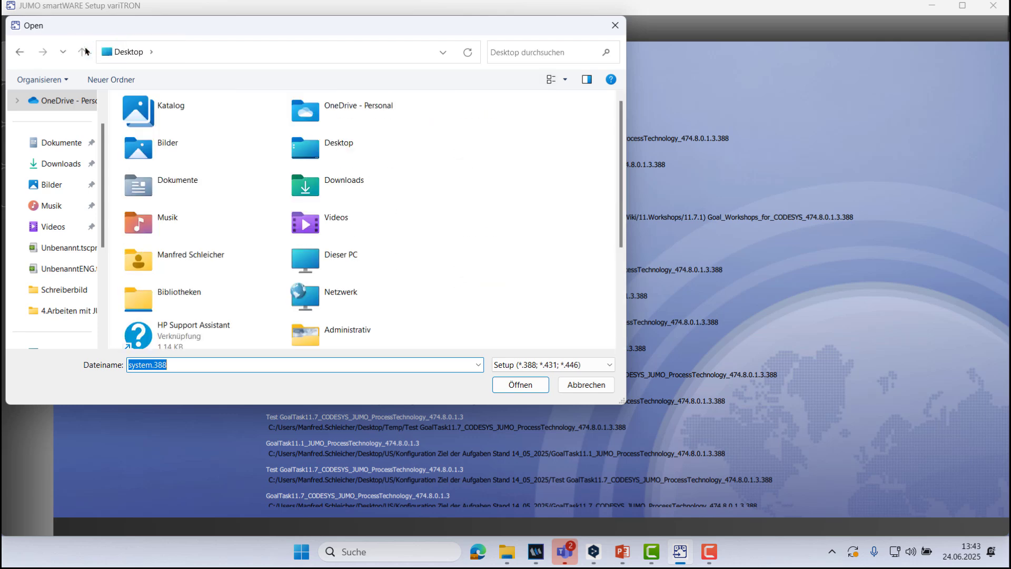
pyautogui.scroll(-2, 266, 281)
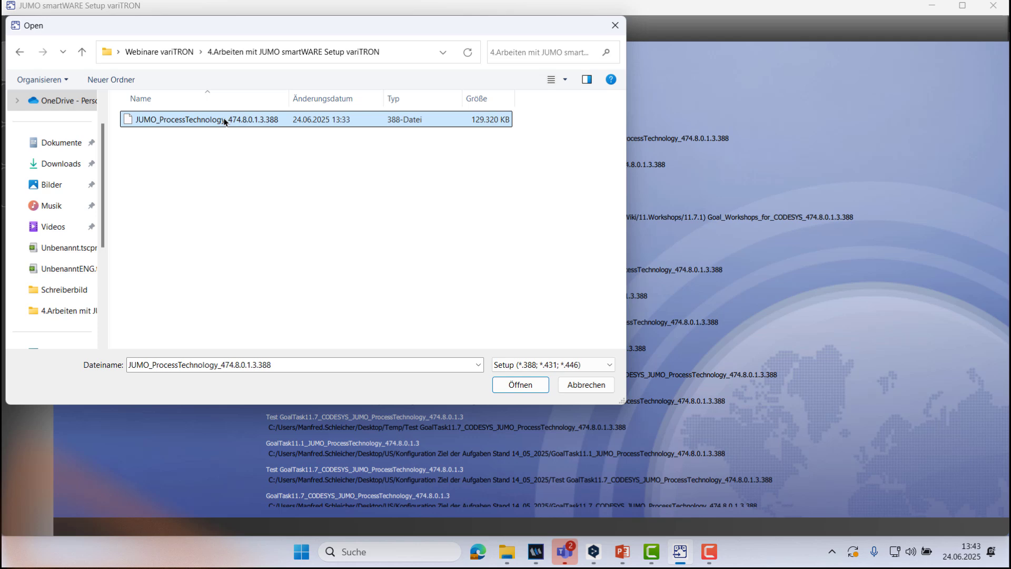
pyautogui.doubleClick(223, 118)
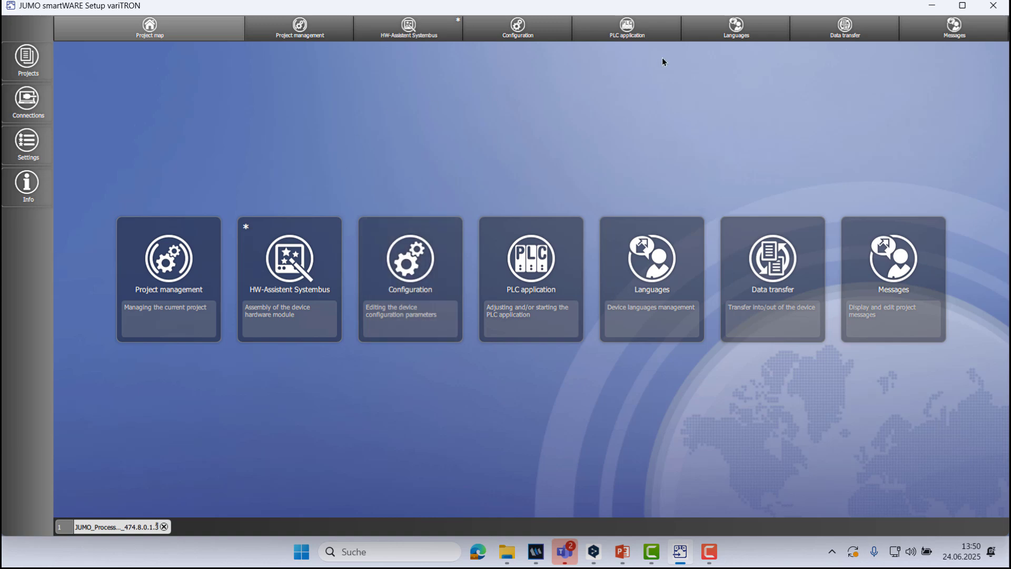
# Select the variTRON 500 webinar connection for data transfer and connect to the device as user Master with the prefilled password
pyautogui.click(874, 31)
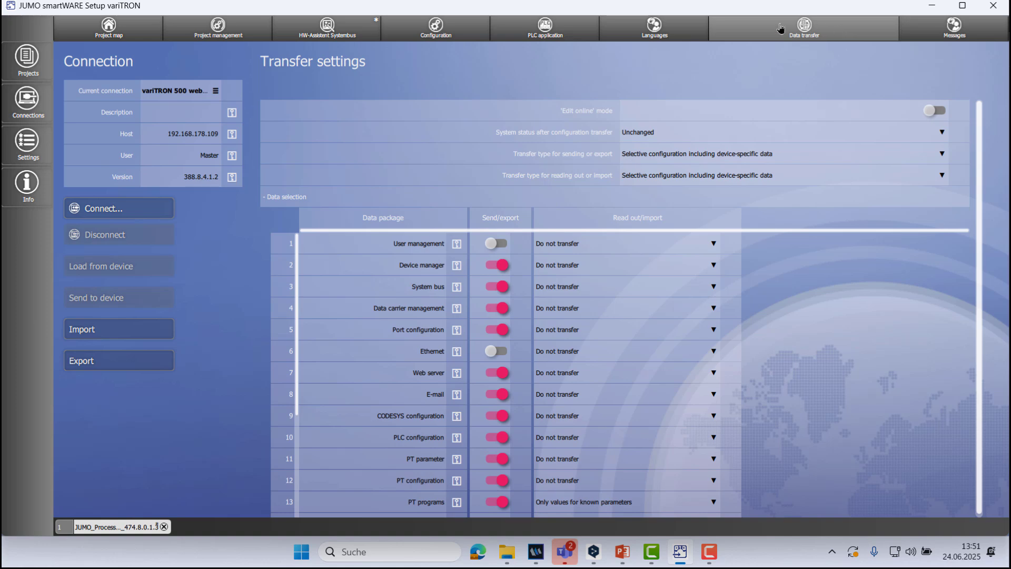
pyautogui.click(178, 90)
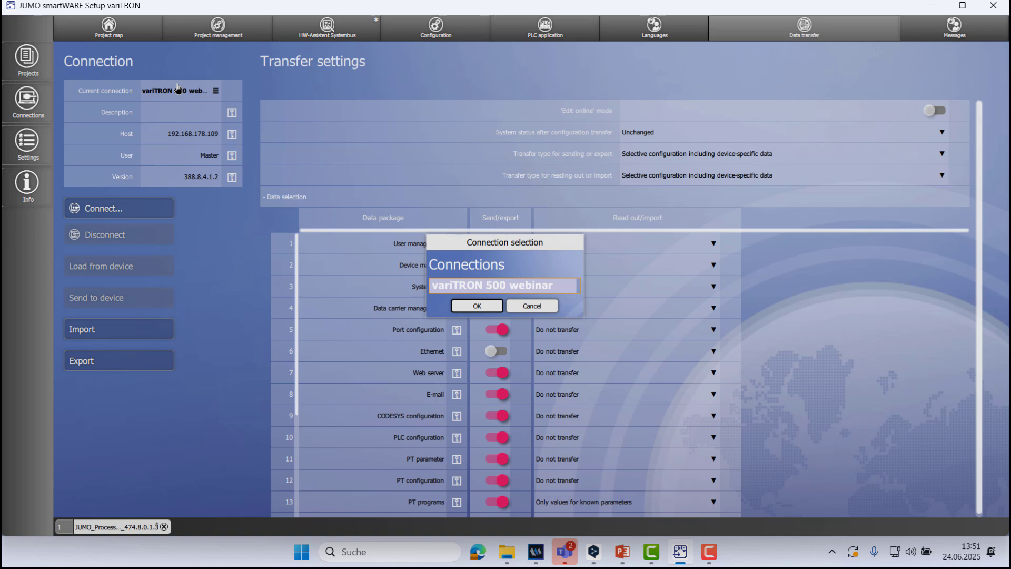
pyautogui.click(442, 286)
pyautogui.moveTo(113, 126)
pyautogui.mouseDown()
pyautogui.moveTo(152, 149)
pyautogui.moveTo(237, 127)
pyautogui.moveTo(114, 125)
pyautogui.mouseUp()
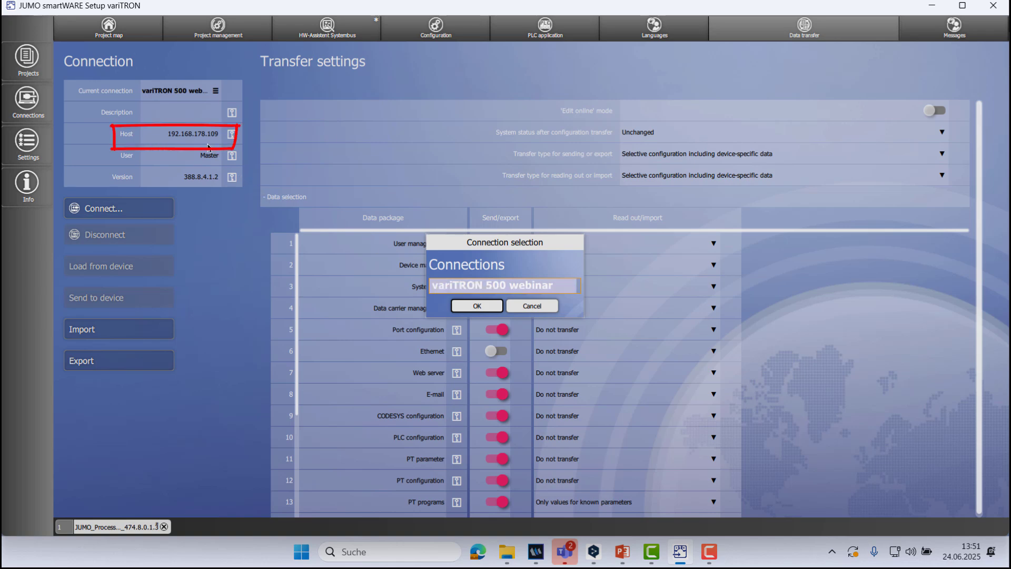
pyautogui.click(466, 305)
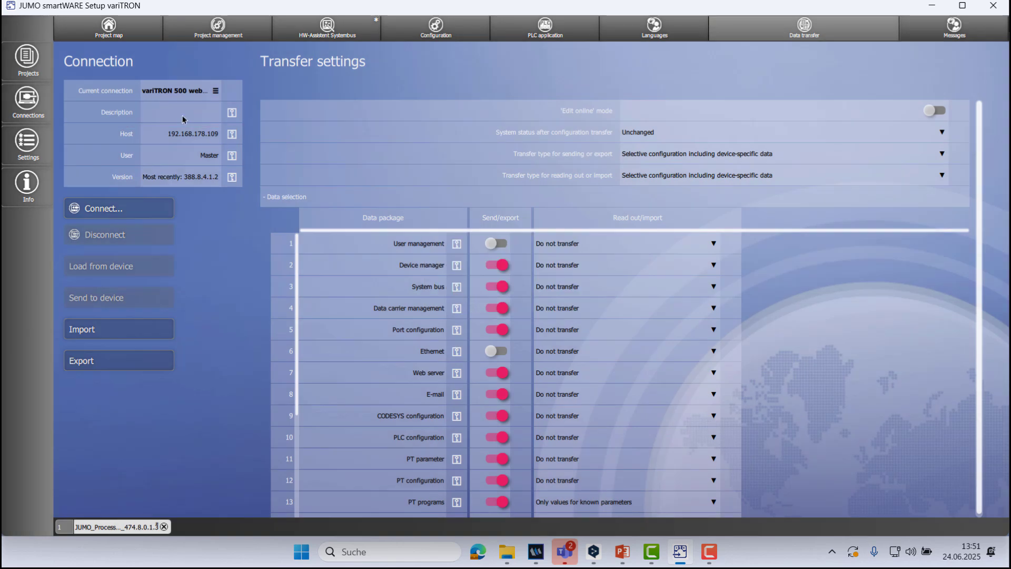
pyautogui.click(135, 210)
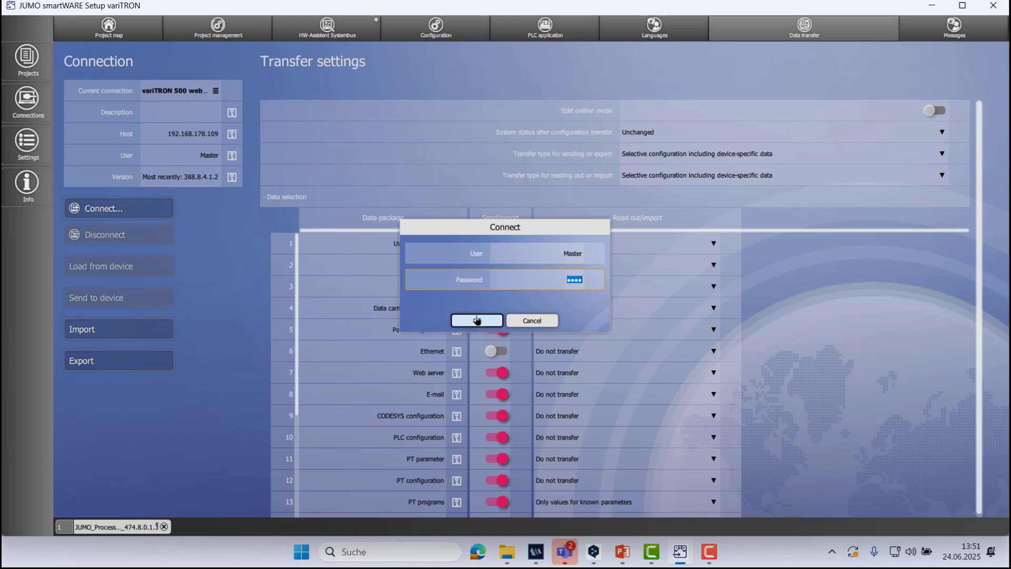
pyautogui.click(477, 320)
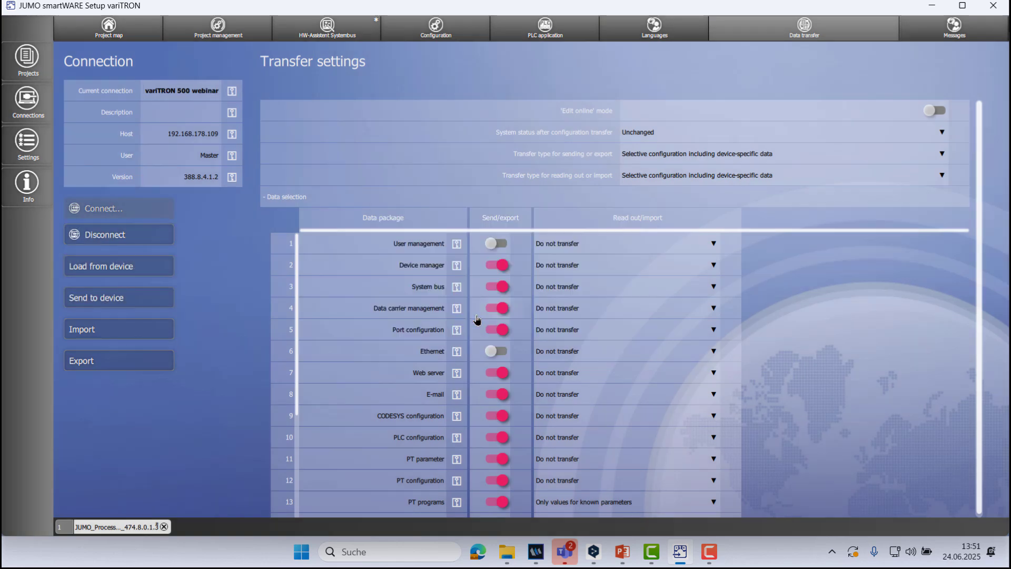
# Read the connected device's modules into the system bus hardware configuration
pyautogui.click(337, 32)
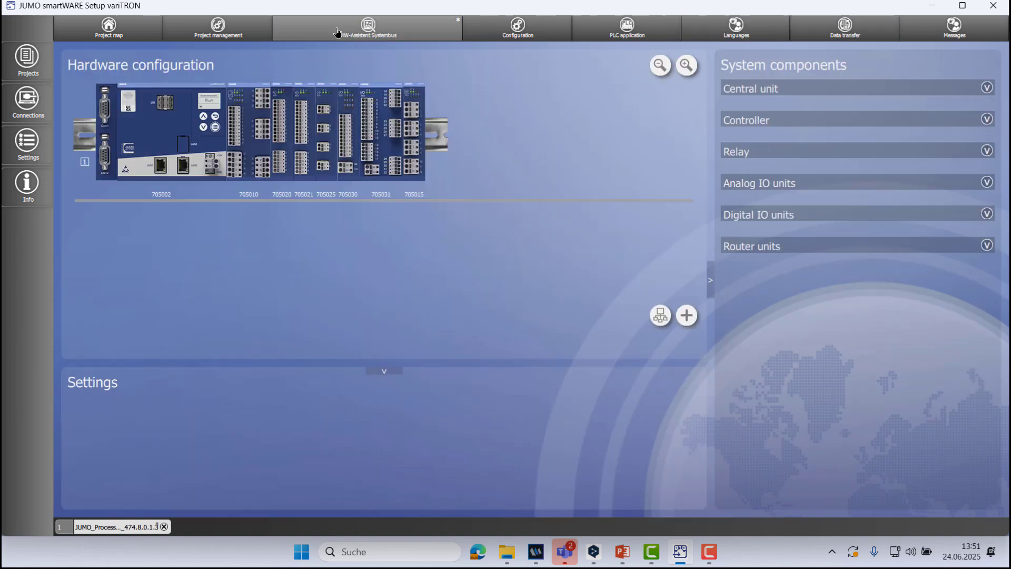
pyautogui.click(661, 316)
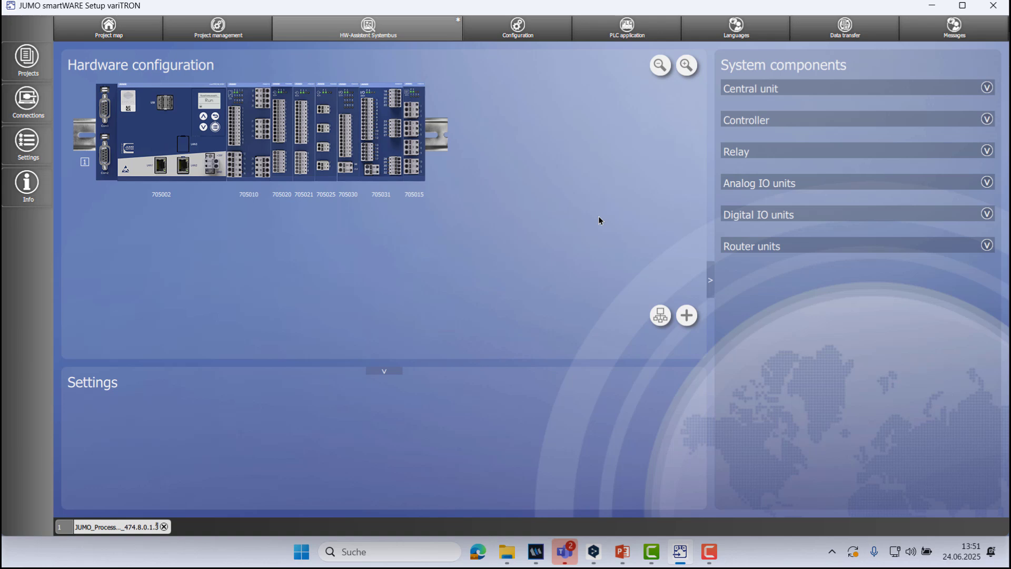
# Save the project under its existing file name and return to the system bus hardware configuration
pyautogui.click(126, 32)
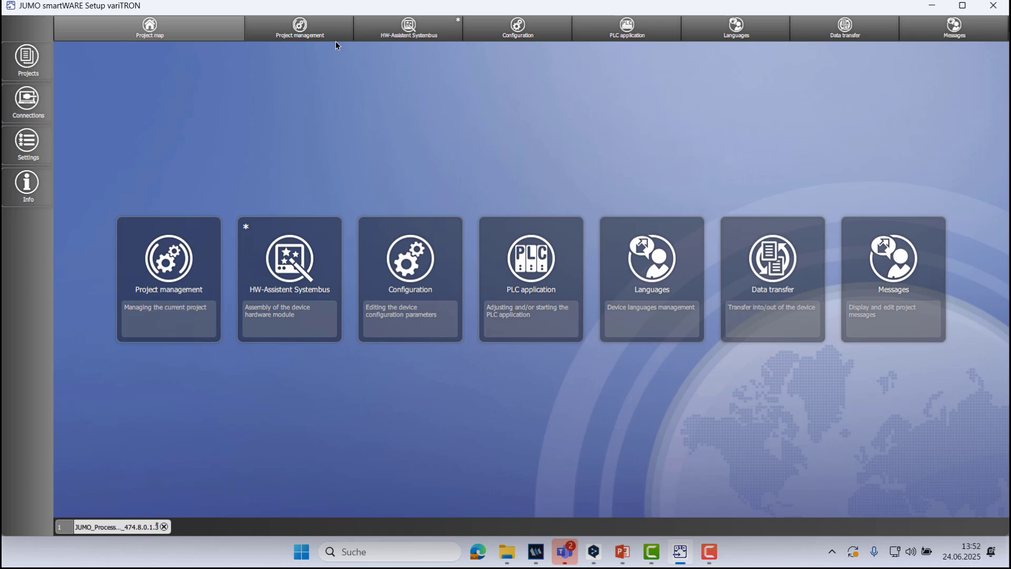
pyautogui.click(152, 283)
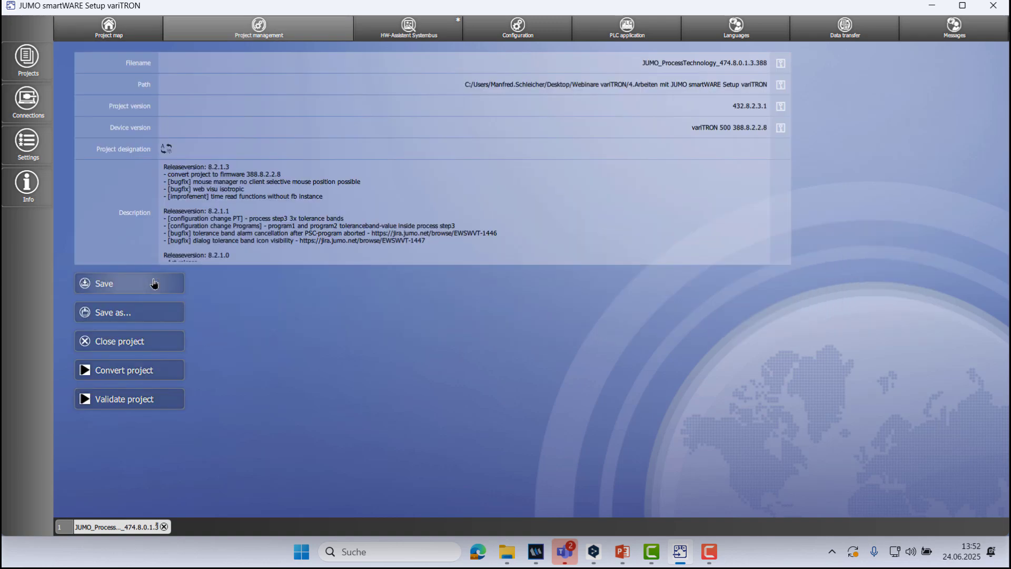
pyautogui.click(117, 285)
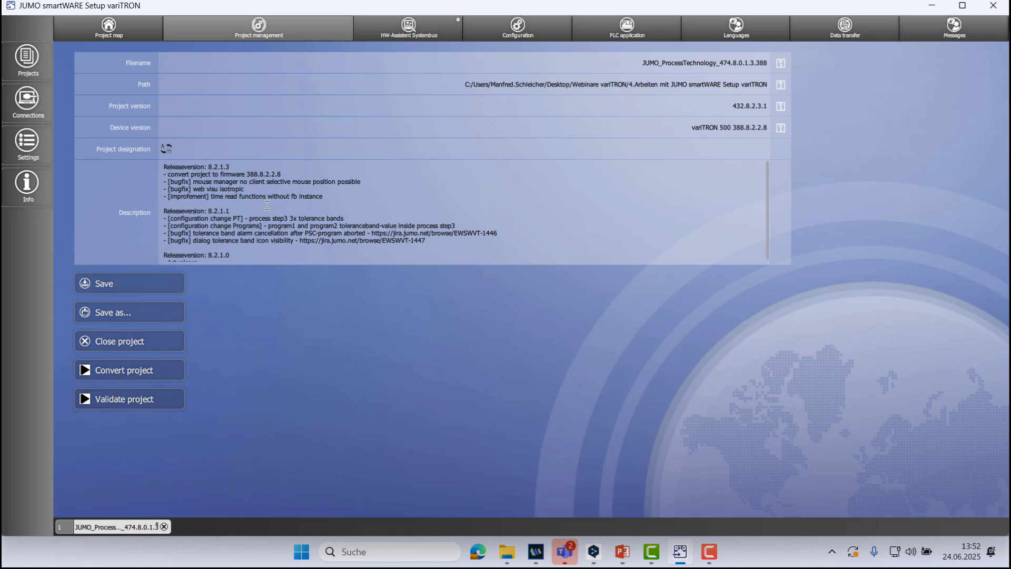
pyautogui.click(400, 37)
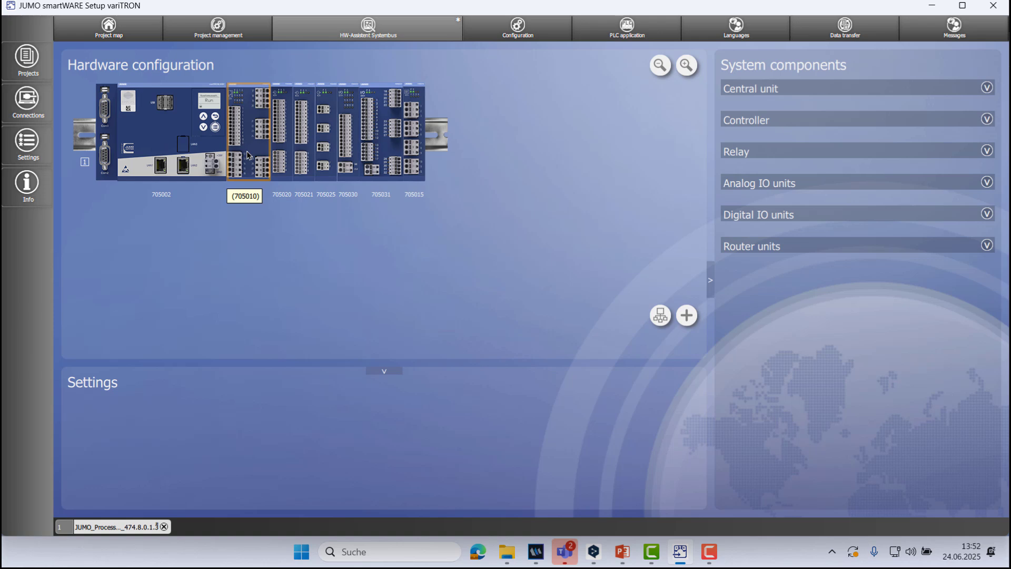
# Check the application language in the program settings and make the project use the application language
pyautogui.click(506, 28)
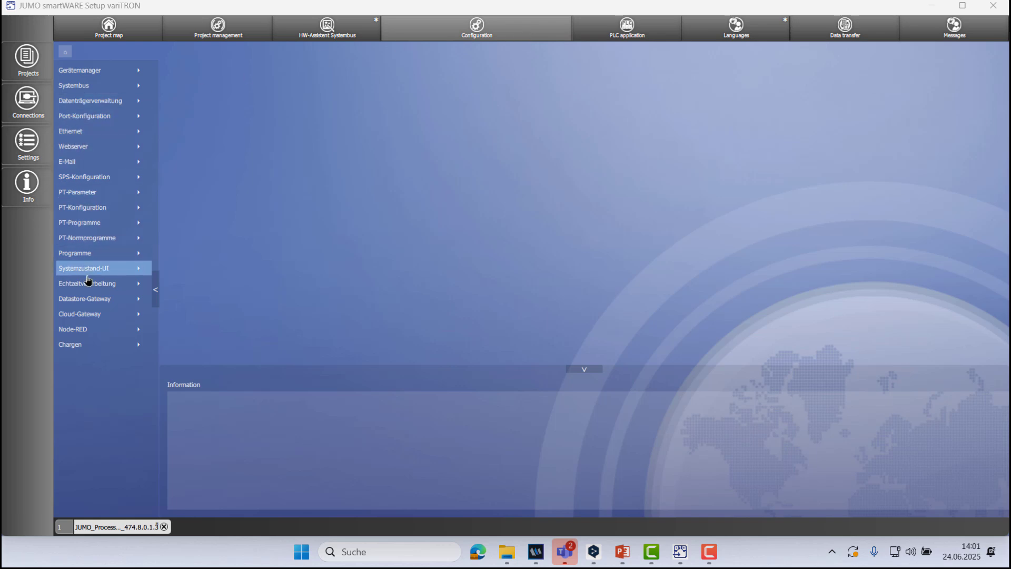
pyautogui.click(38, 156)
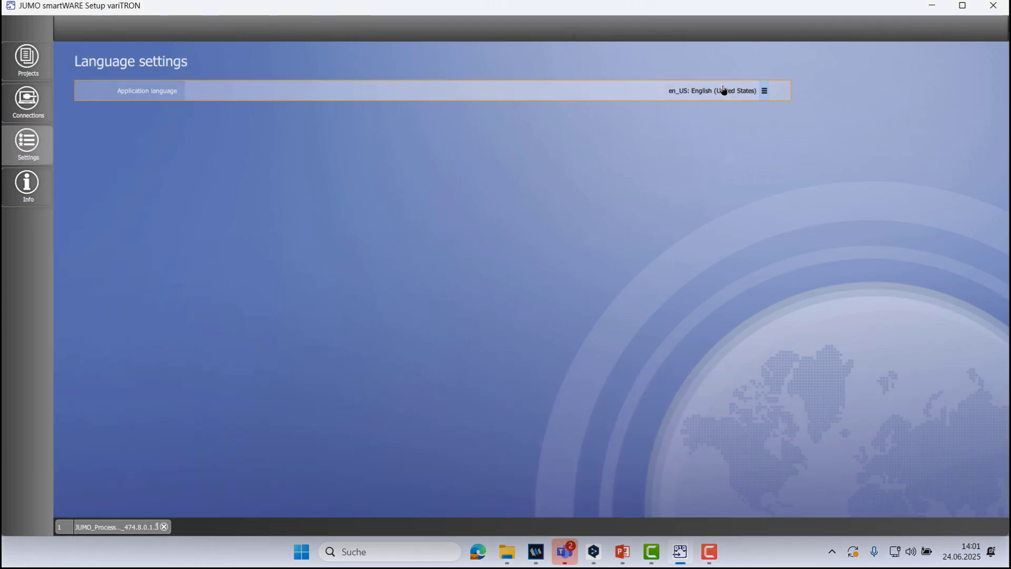
pyautogui.click(121, 529)
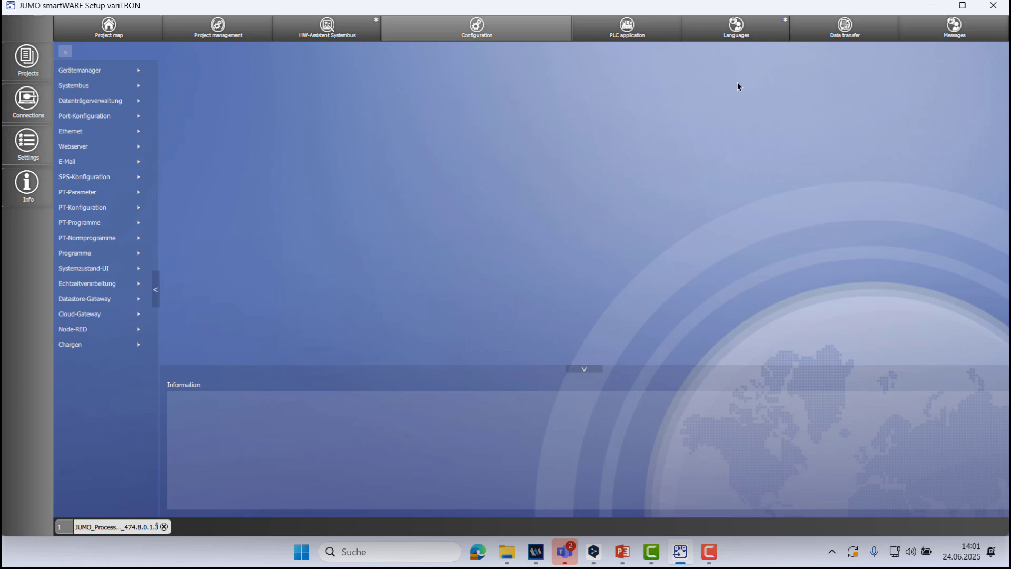
pyautogui.click(768, 37)
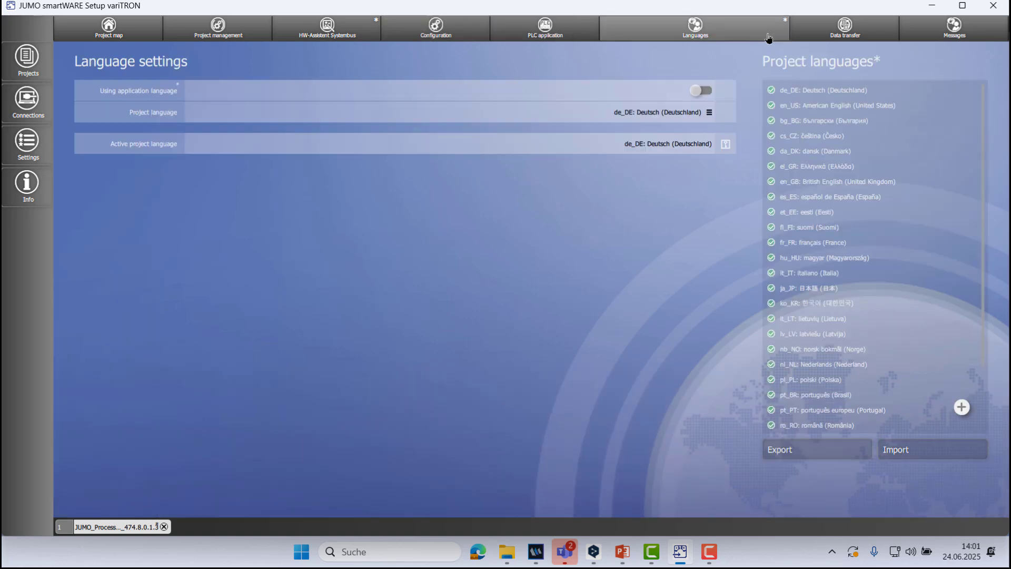
pyautogui.click(703, 92)
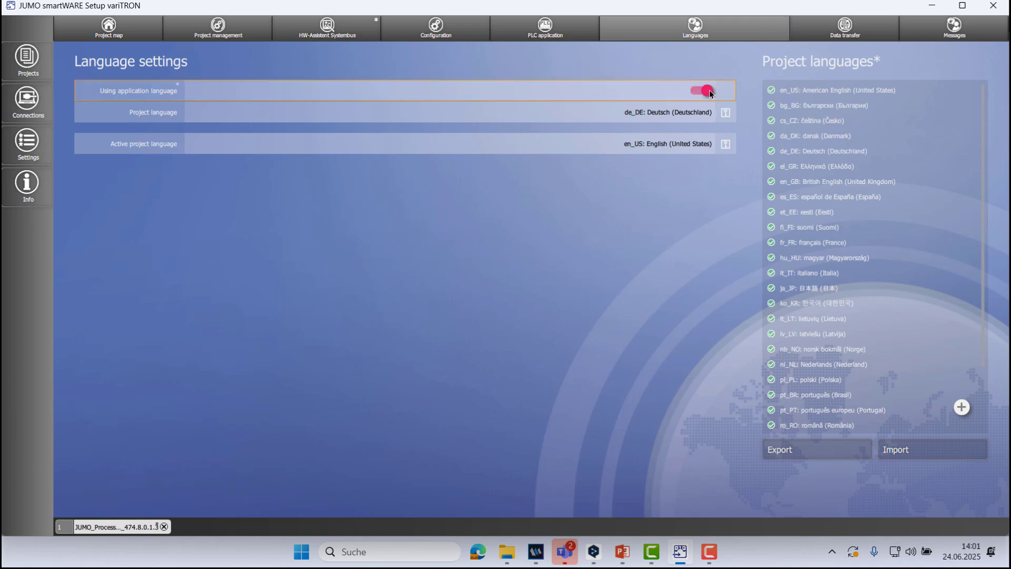
# Open the device designations in the device manager section of the project configuration
pyautogui.click(422, 36)
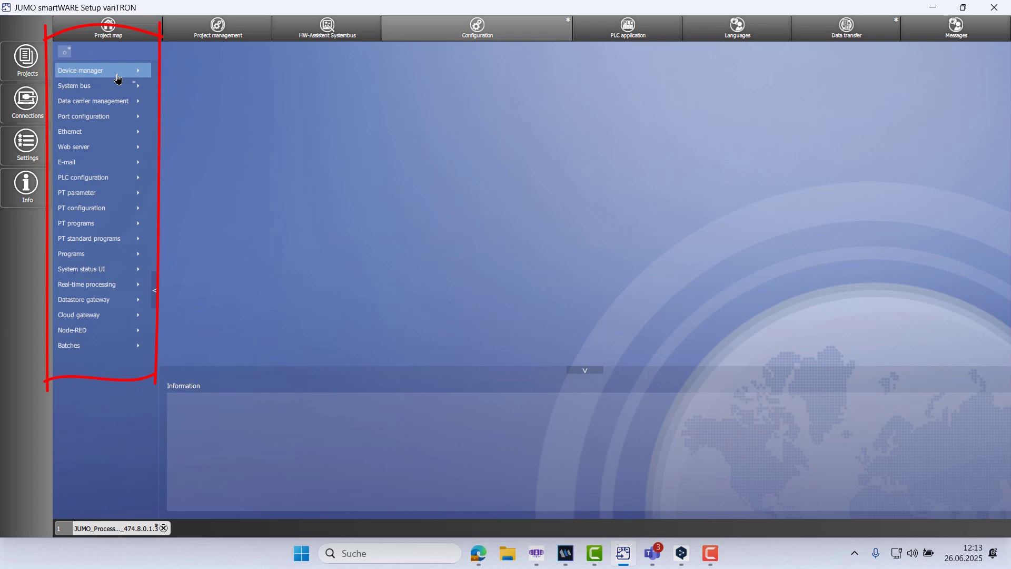
pyautogui.click(117, 76)
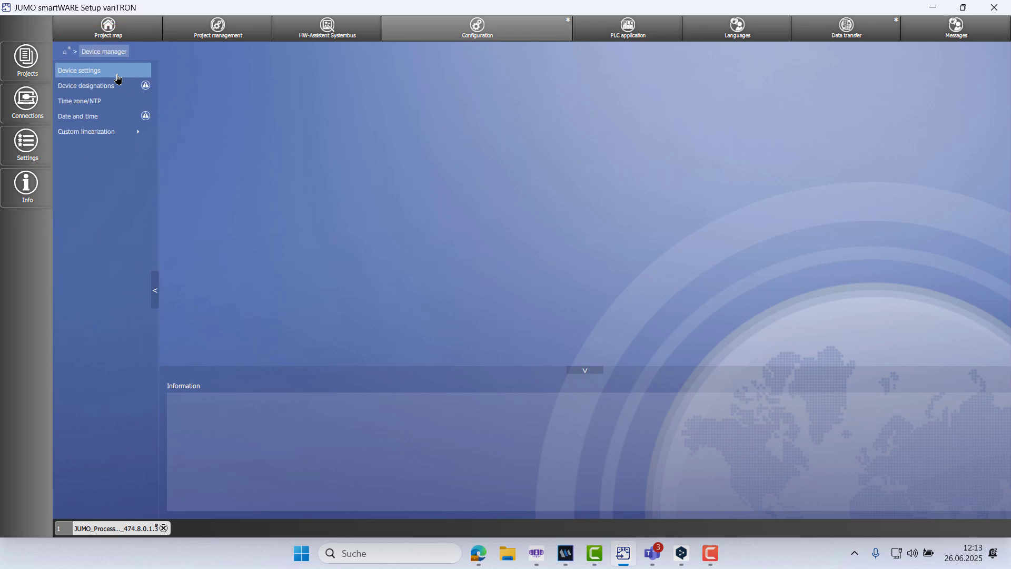
pyautogui.click(121, 77)
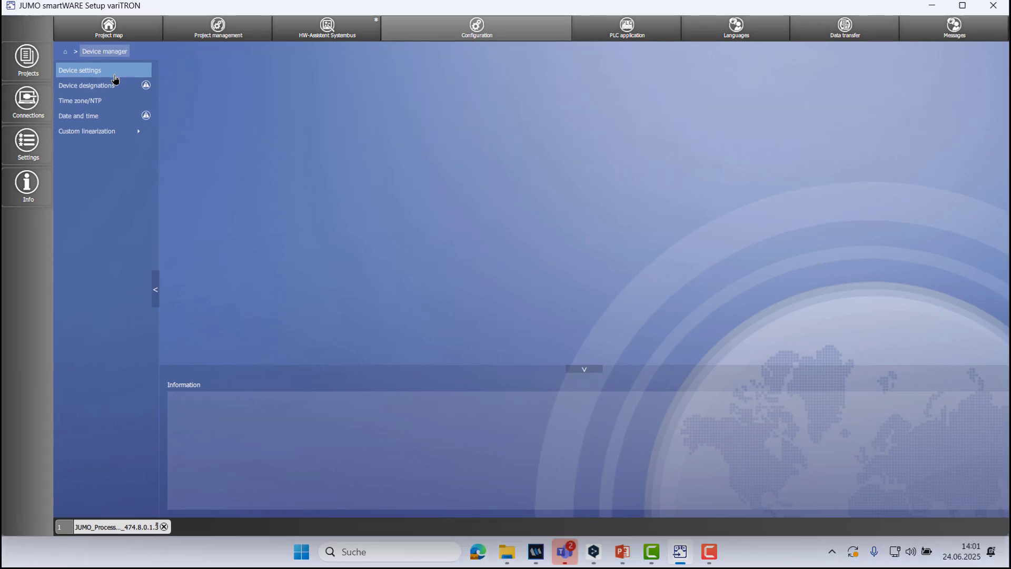
pyautogui.click(114, 86)
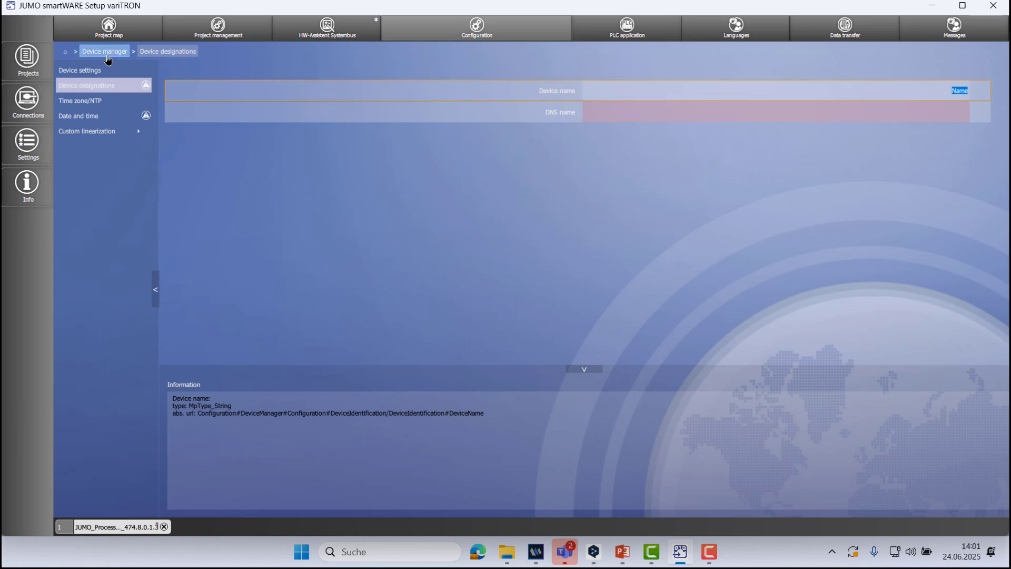
# View the parameters and alarm settings of analog input 1 on the system bus module 4x controller (CTR04_5)
pyautogui.click(66, 51)
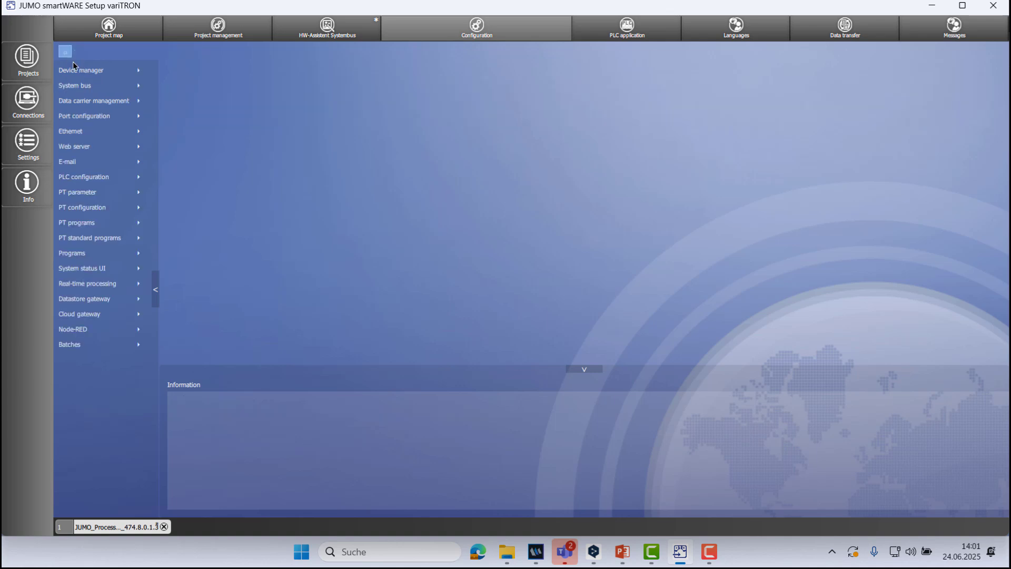
pyautogui.click(81, 86)
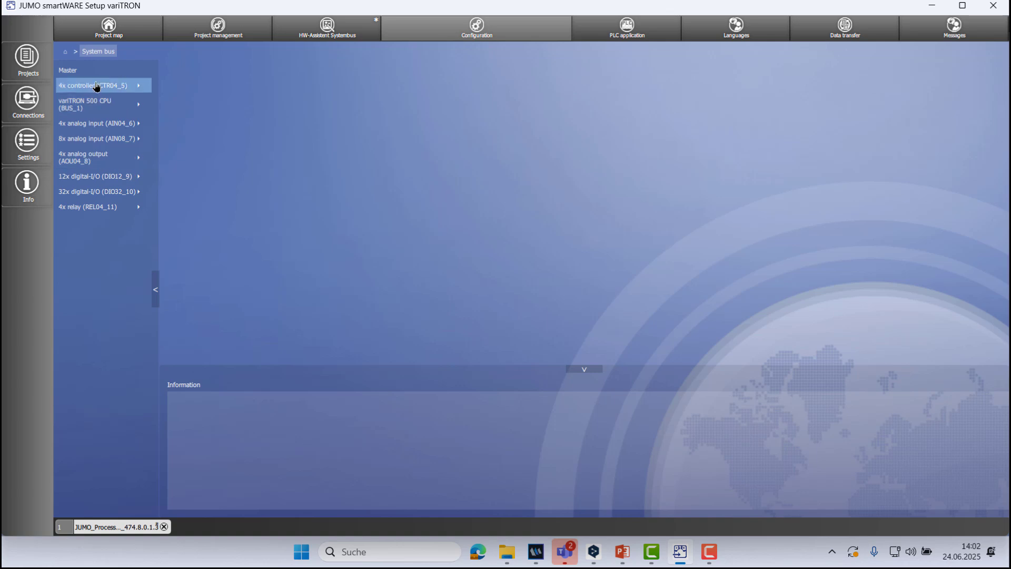
pyautogui.click(96, 86)
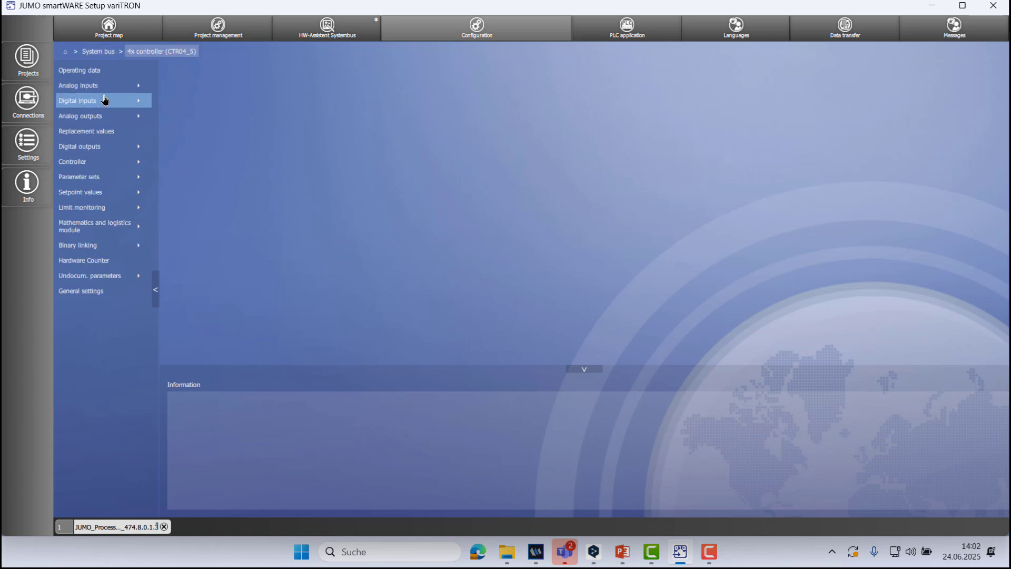
pyautogui.click(105, 91)
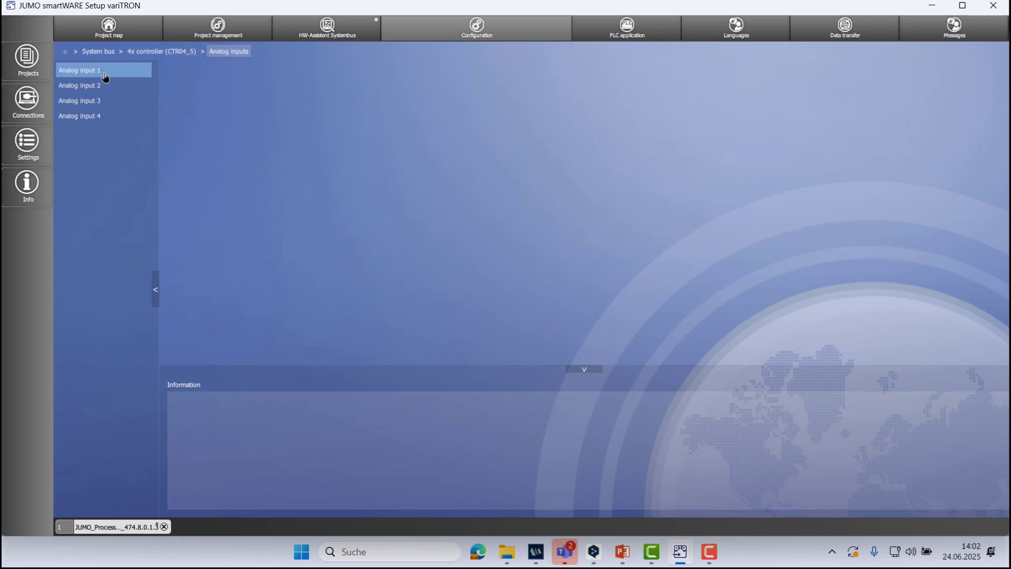
pyautogui.click(139, 77)
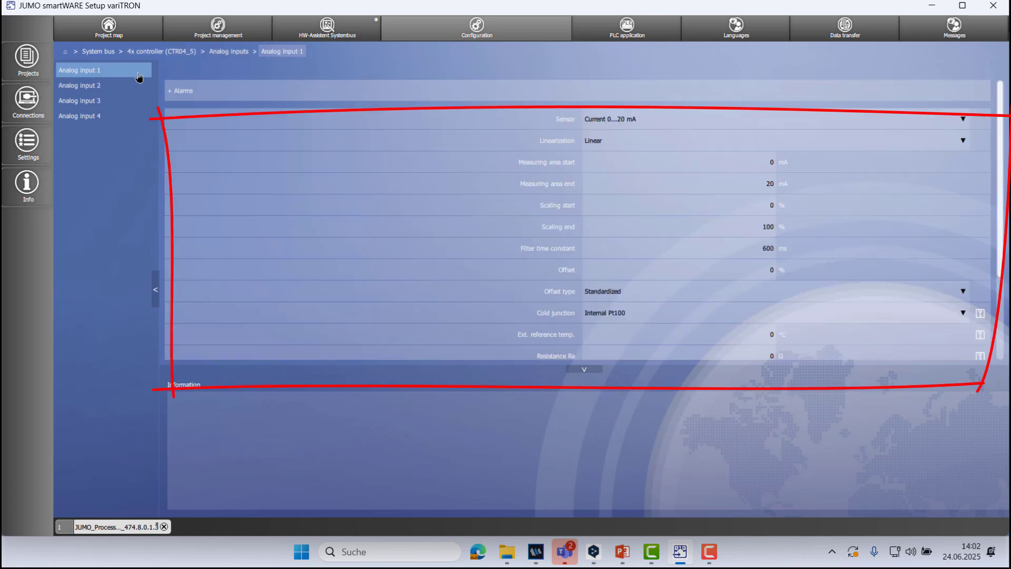
pyautogui.click(177, 92)
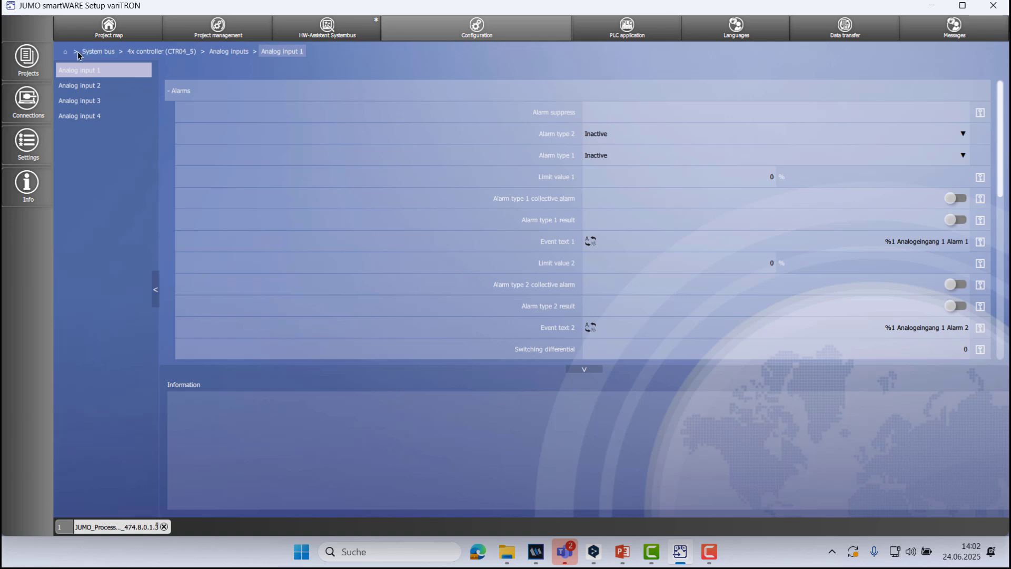
# View the data recording groups under real-time processing and return to the configuration overview
pyautogui.click(67, 52)
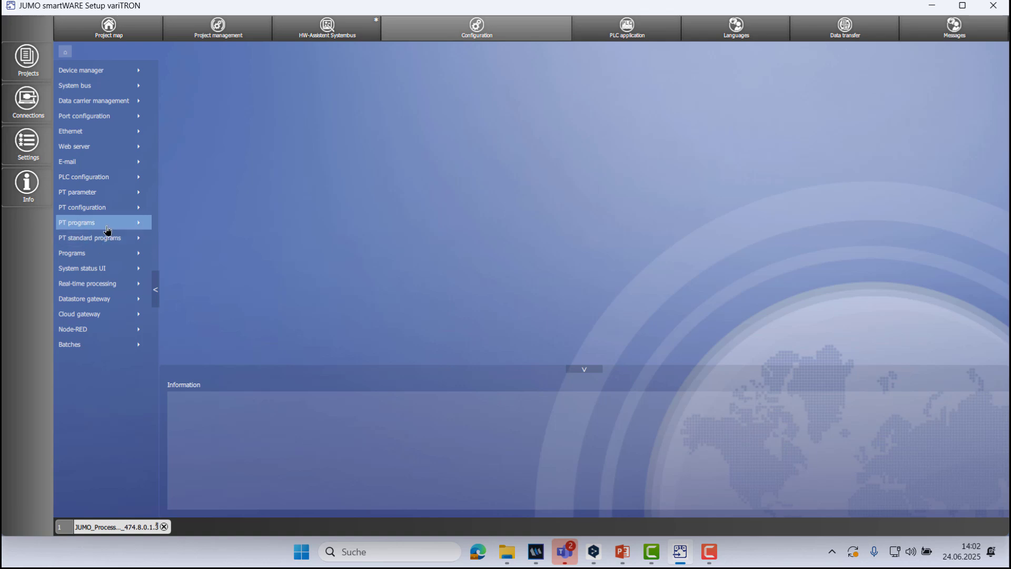
pyautogui.click(108, 287)
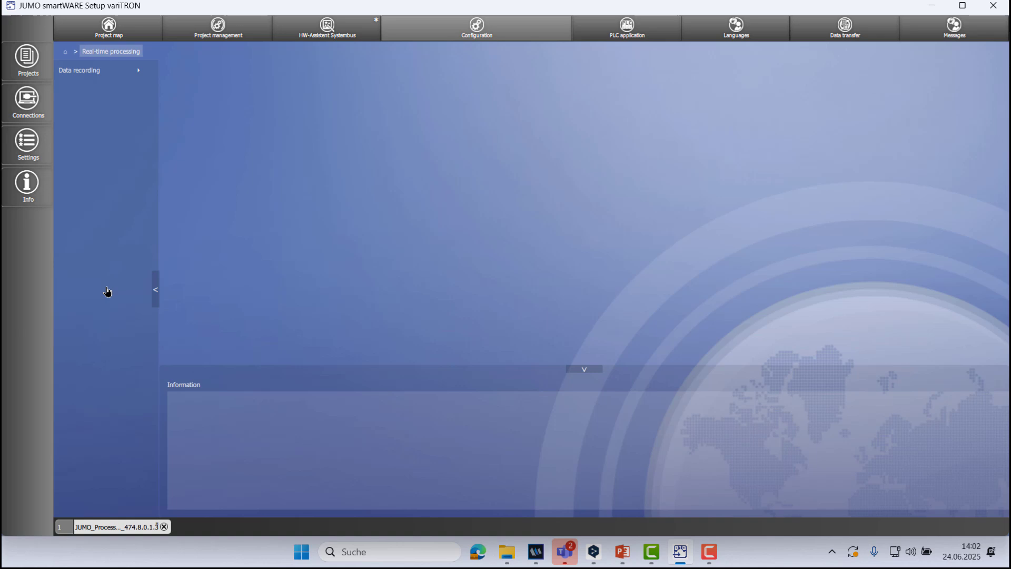
pyautogui.click(93, 73)
pyautogui.click(93, 75)
pyautogui.click(93, 75)
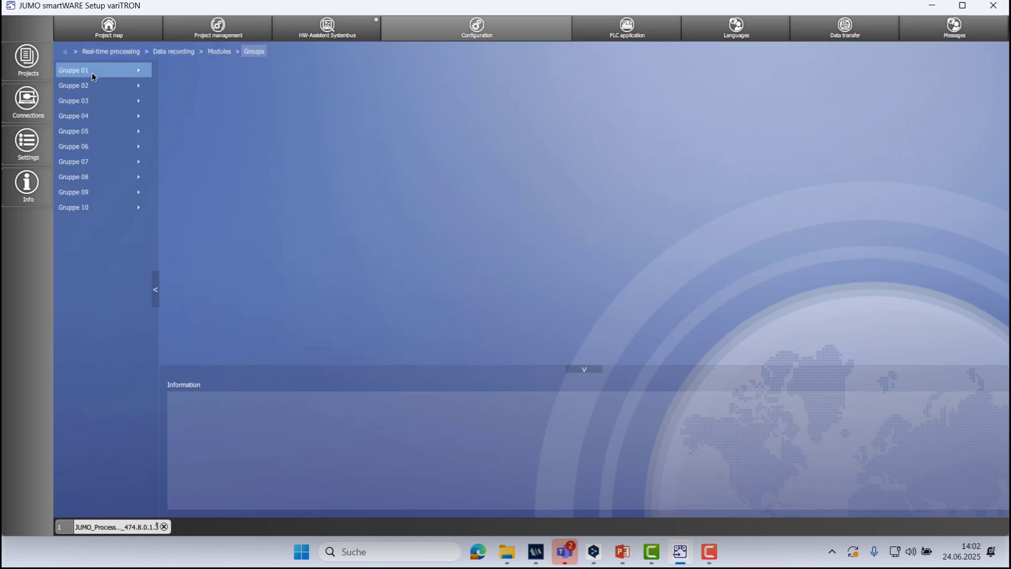
pyautogui.click(65, 52)
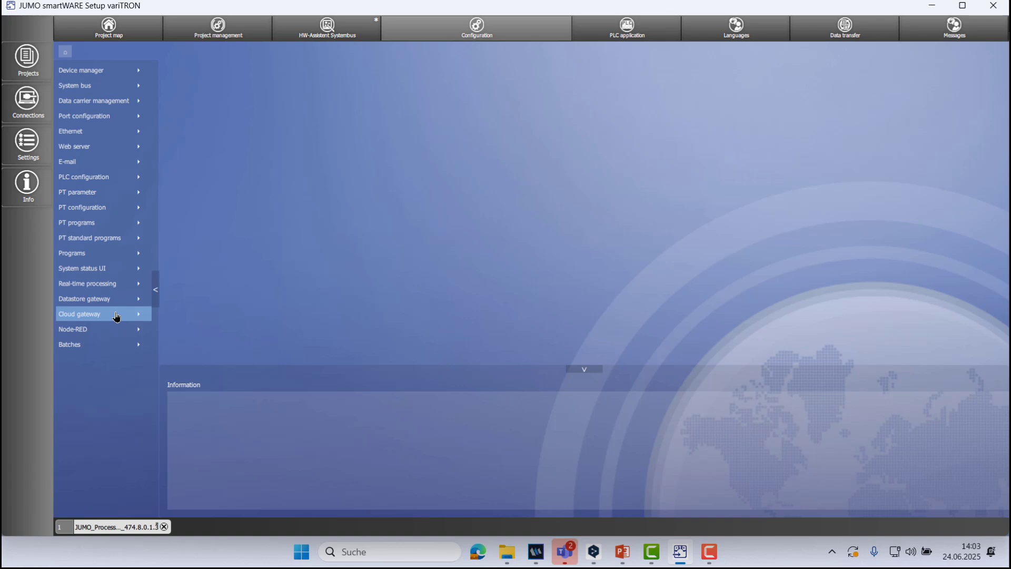
# Check which CODESYS programming systems are available in the start parameters of the PLC application
pyautogui.click(653, 30)
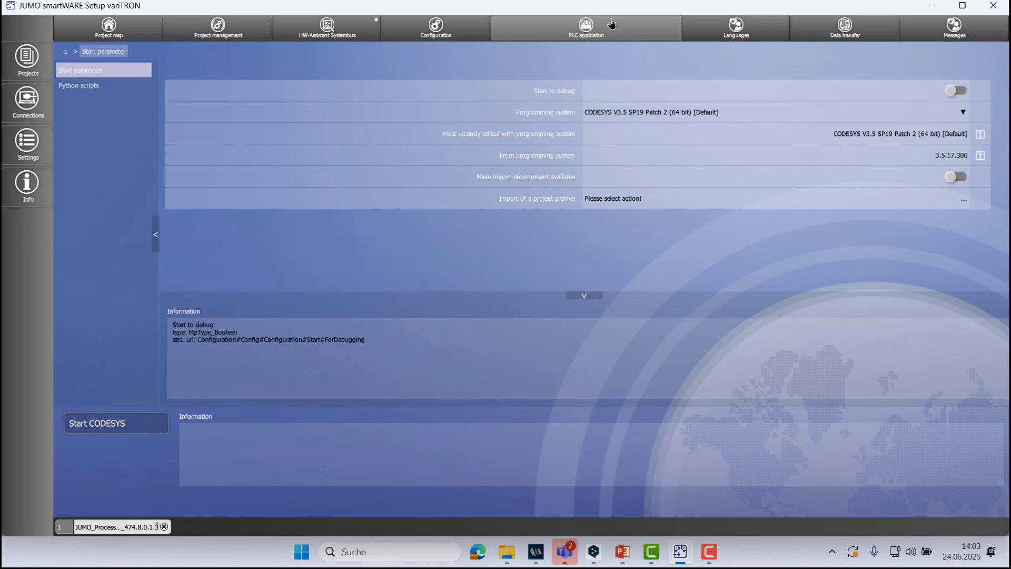
pyautogui.click(963, 112)
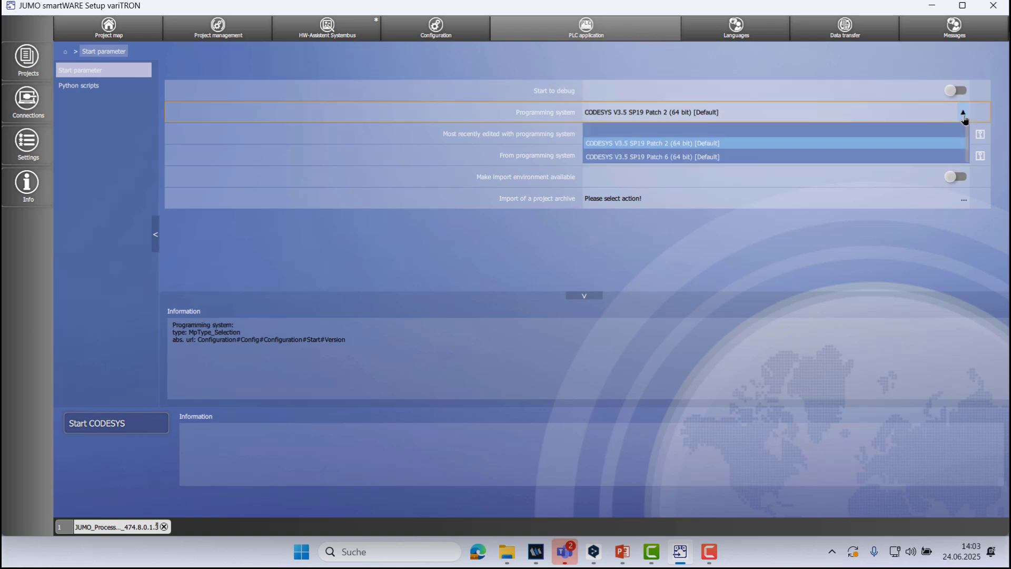
pyautogui.click(843, 151)
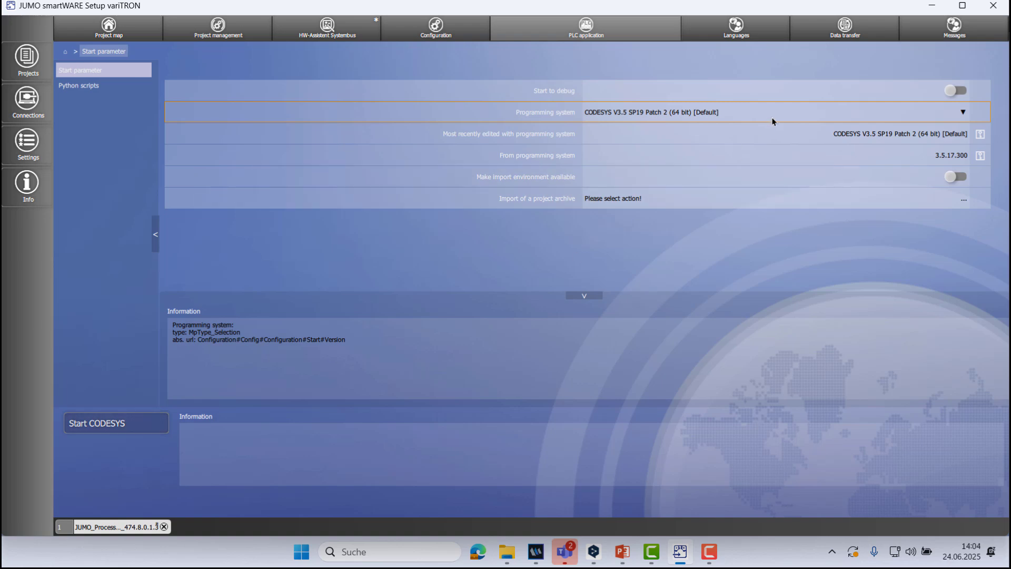
# Enable sending/export of the User management data package in the data transfer settings and apply the change
pyautogui.click(857, 32)
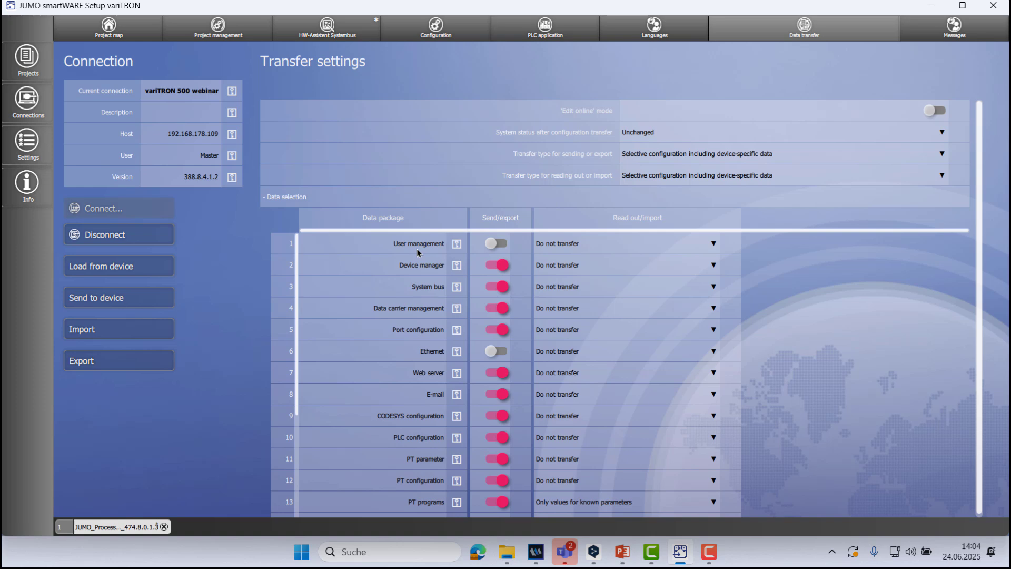
pyautogui.click(507, 247)
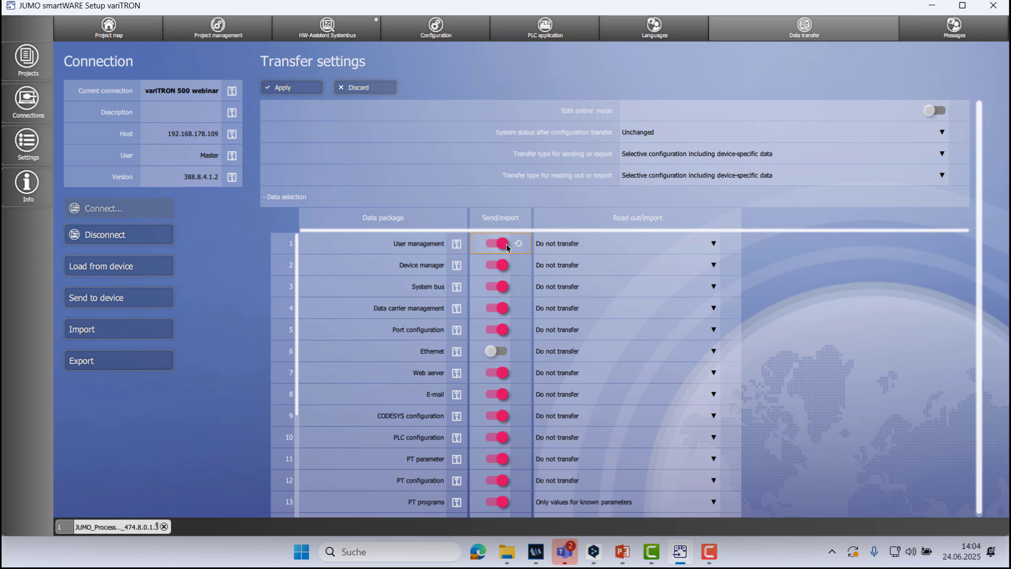
pyautogui.click(288, 88)
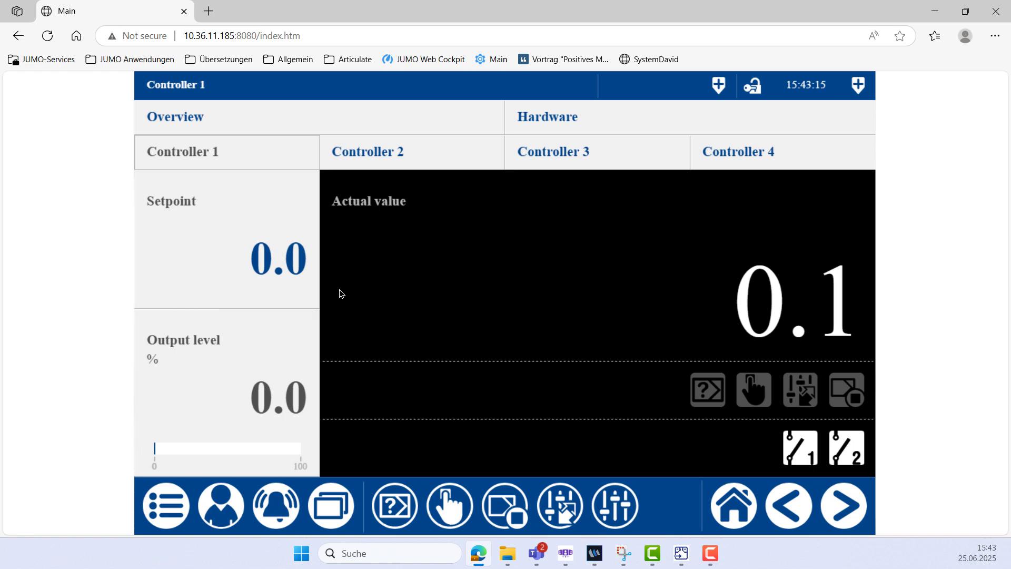
# Set the setpoint of Controller 1 to 150 in the device's web visualization in the browser
pyautogui.click(303, 282)
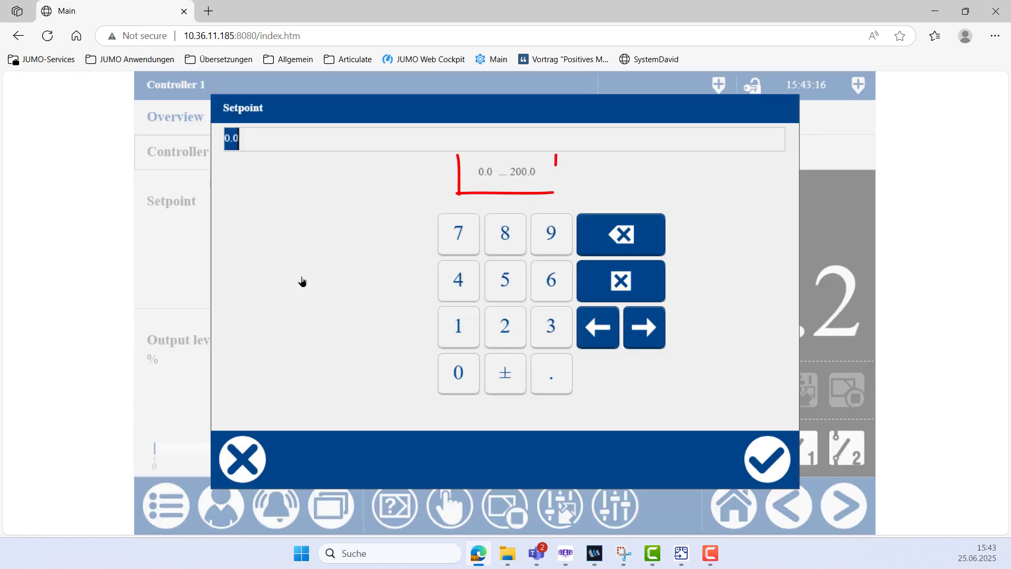
pyautogui.click(451, 332)
pyautogui.click(516, 287)
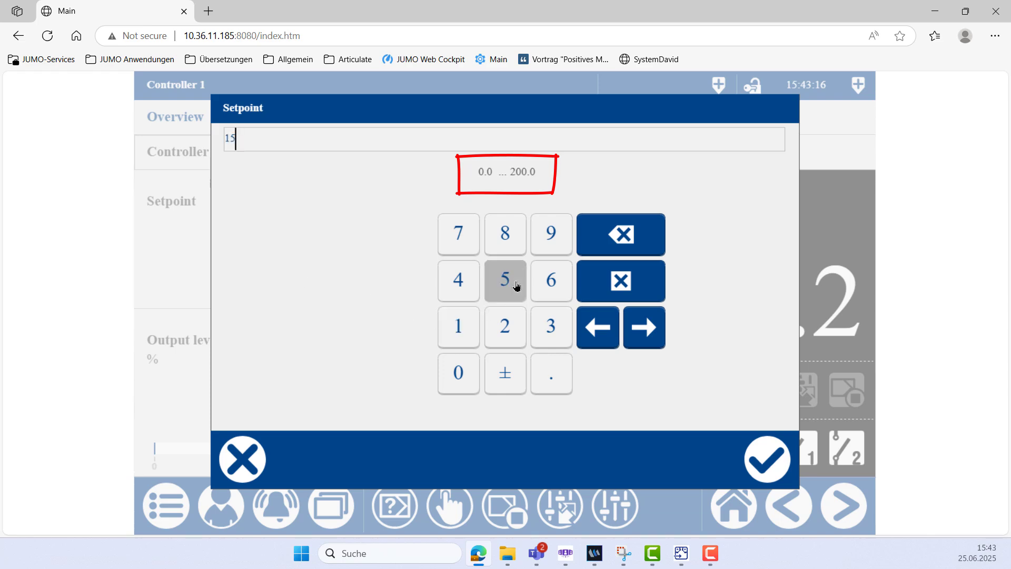
pyautogui.click(473, 380)
pyautogui.click(761, 453)
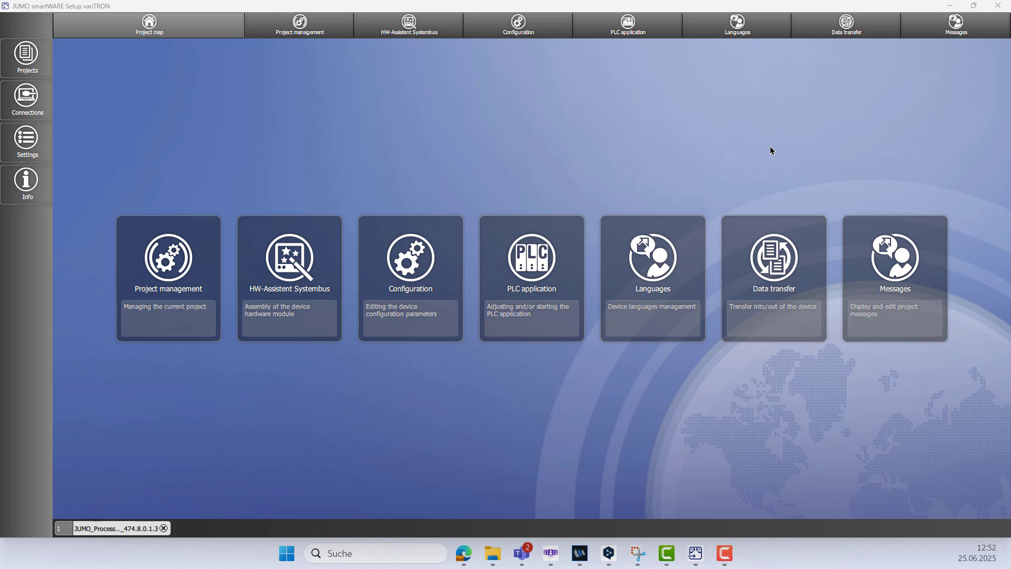
# Examine the settings and optional slots of controller module 705010 in the system bus hardware configuration
pyautogui.click(431, 35)
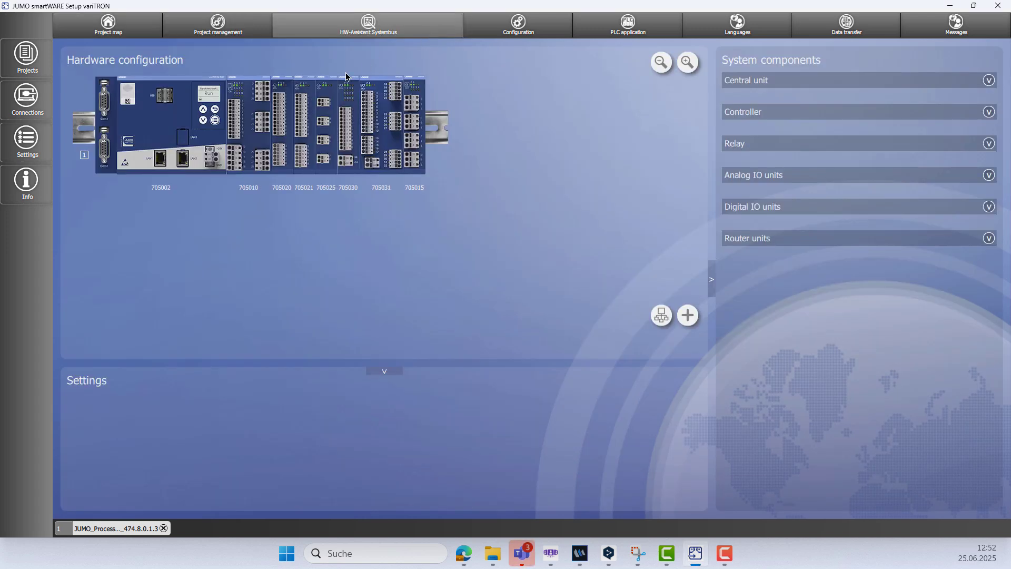
pyautogui.click(248, 124)
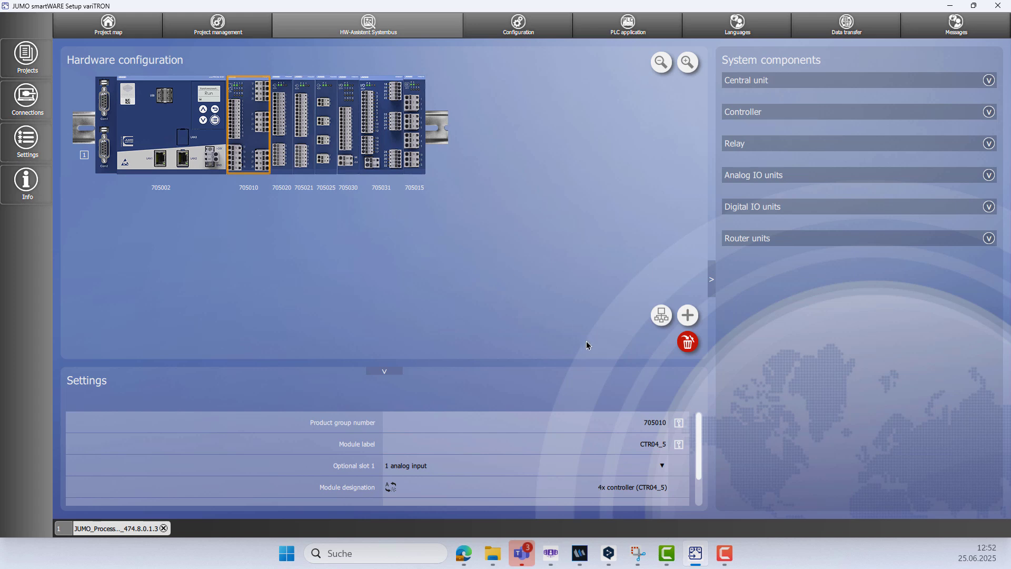
pyautogui.scroll(-1, 462, 469)
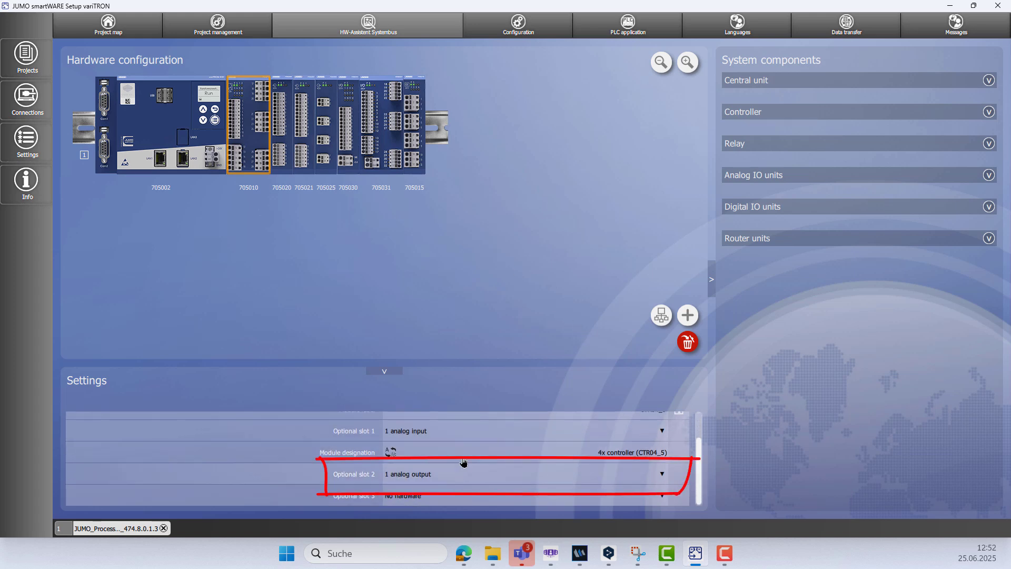
# Open analog input 1 of the 4x controller (CTR04_5) in the system bus configuration and collapse its alarm settings
pyautogui.click(517, 27)
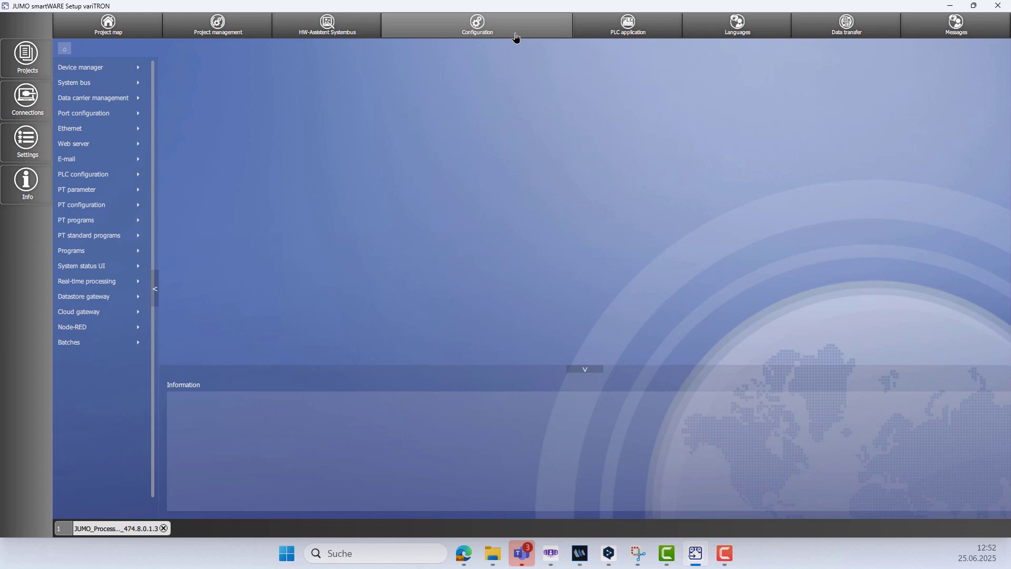
pyautogui.click(132, 84)
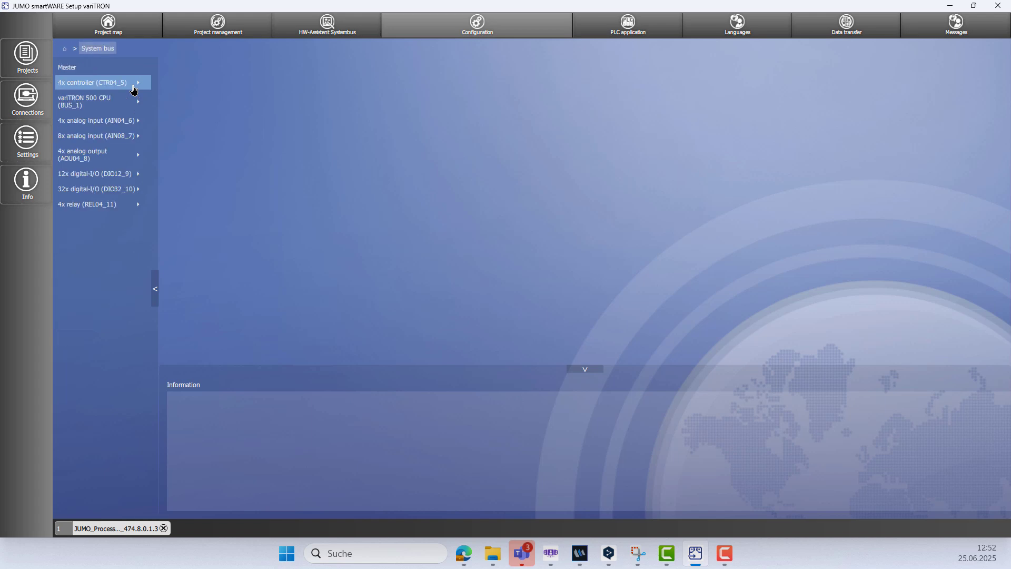
pyautogui.click(134, 89)
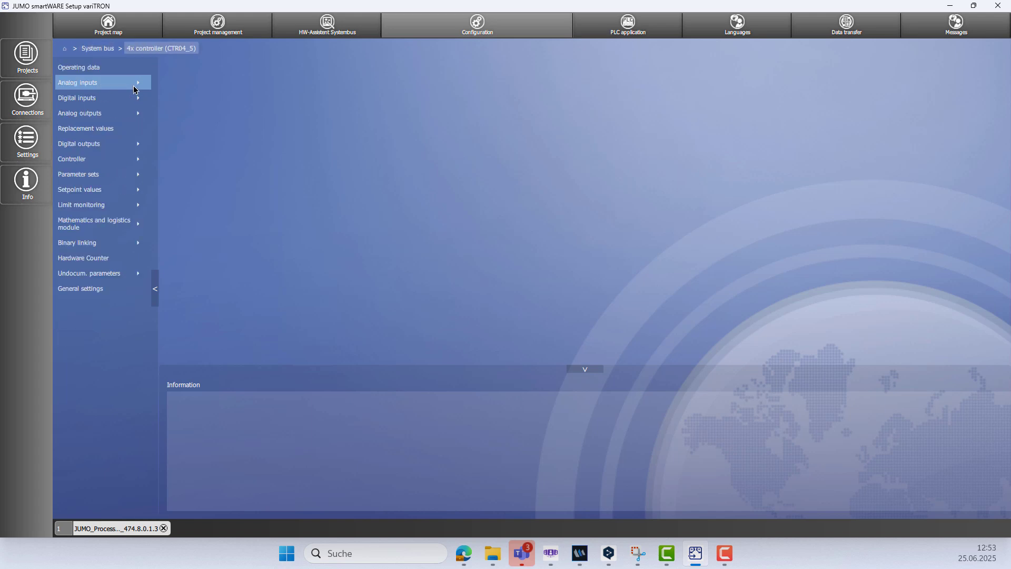
pyautogui.click(134, 86)
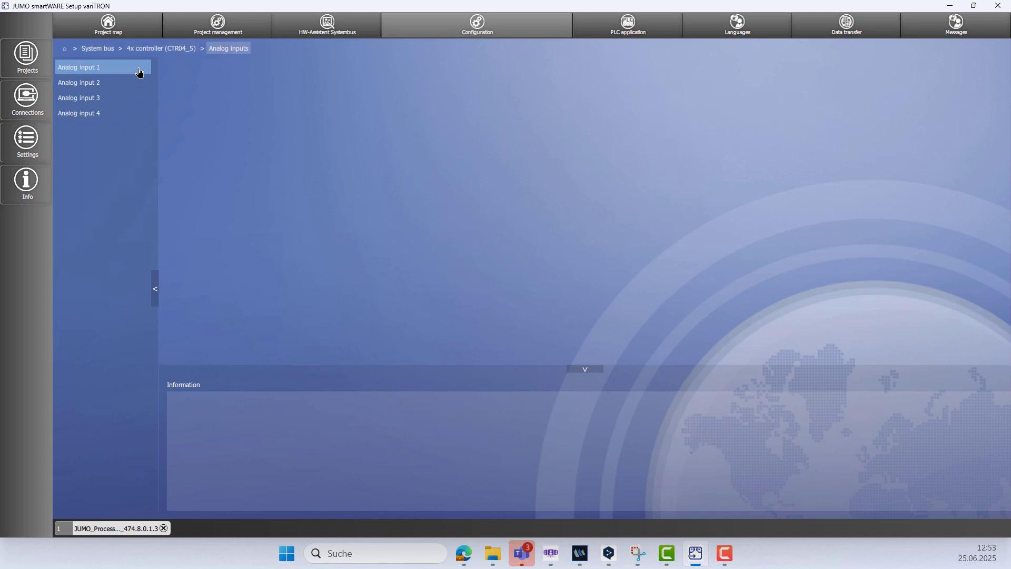
pyautogui.click(139, 72)
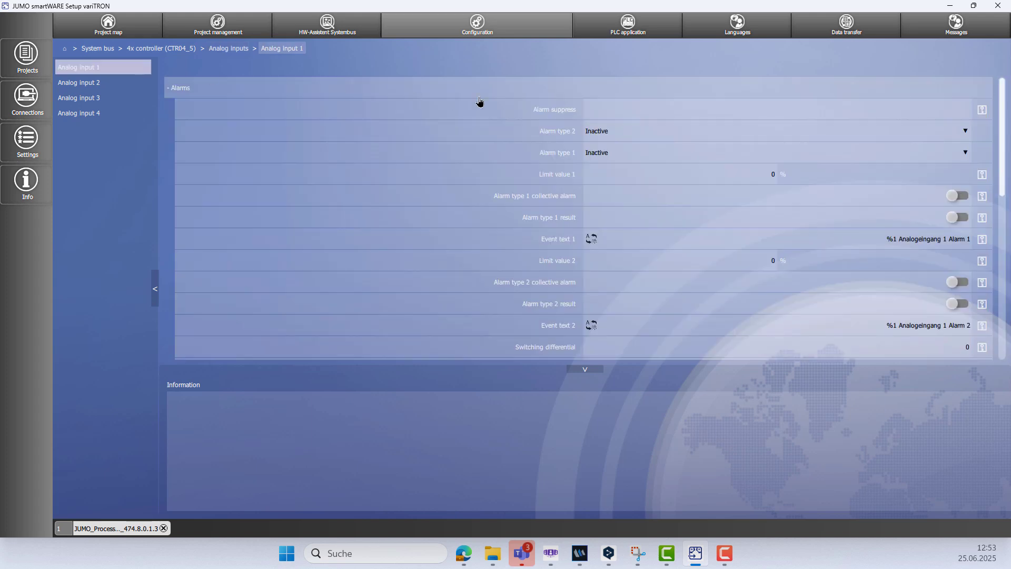
pyautogui.click(176, 88)
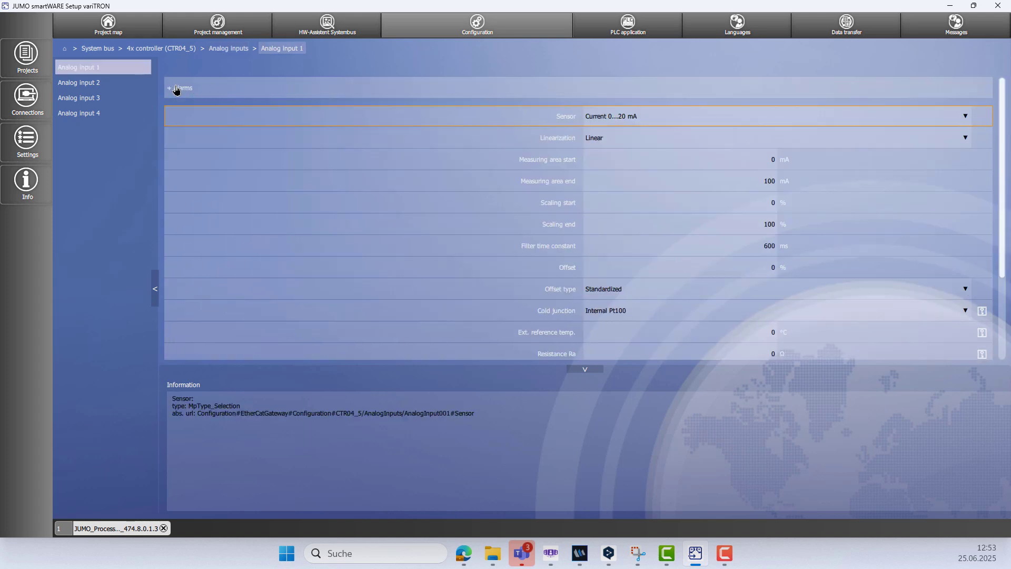
# Set analog input 1 to sensor RTD temp. probe 3-w with Pt100 linearization and apply the changes
pyautogui.click(642, 118)
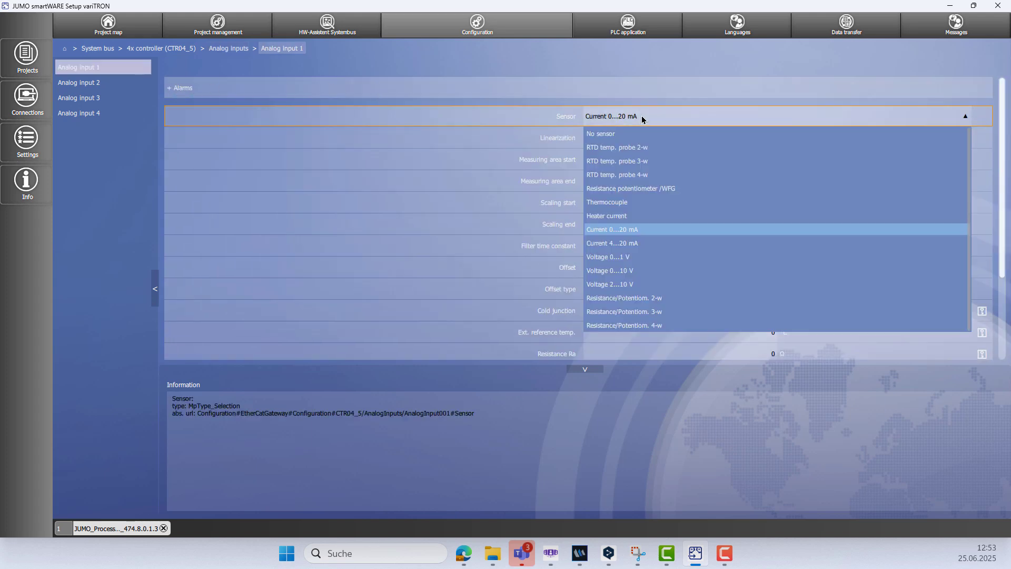
pyautogui.click(637, 161)
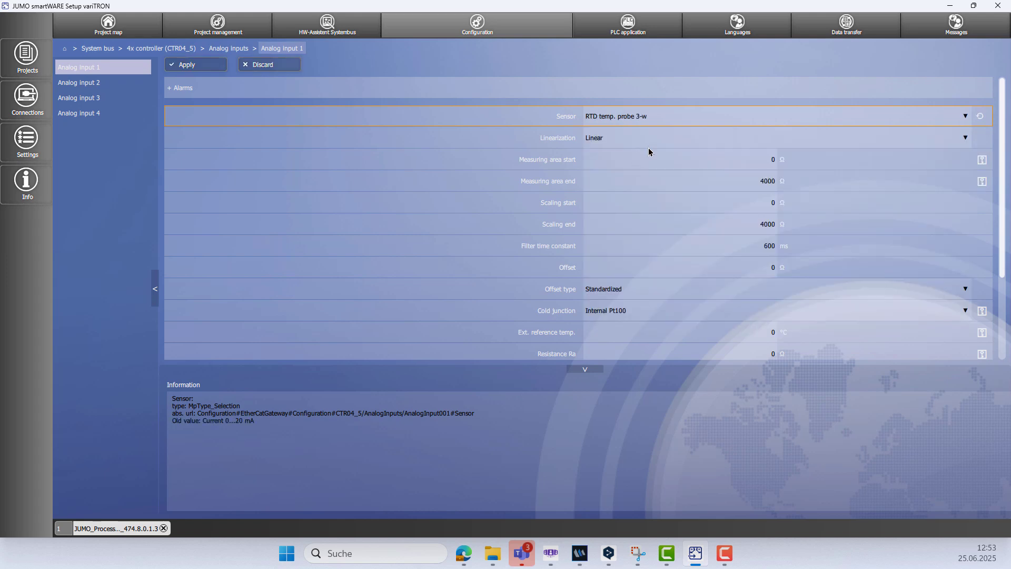
pyautogui.click(965, 137)
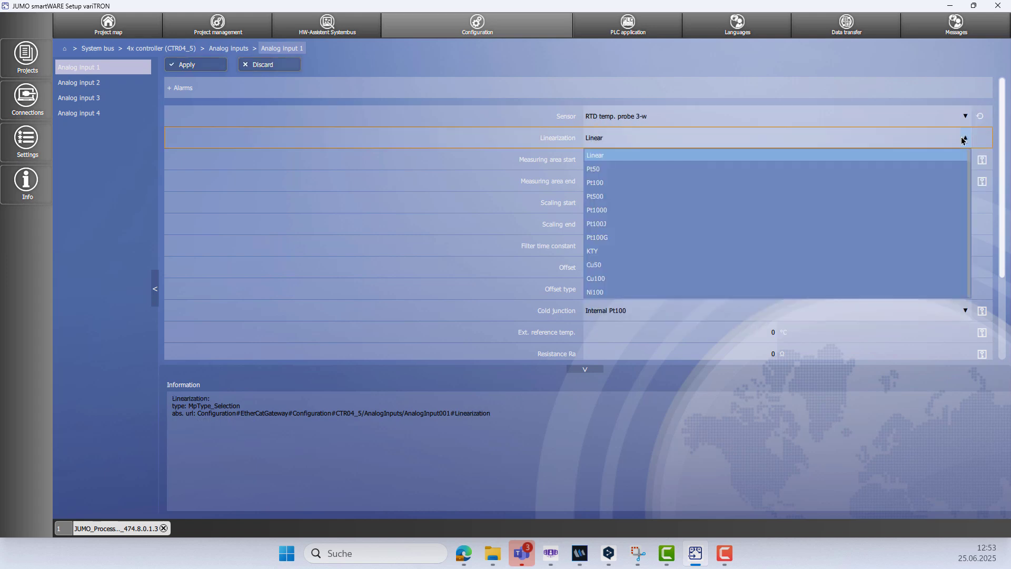
pyautogui.click(603, 183)
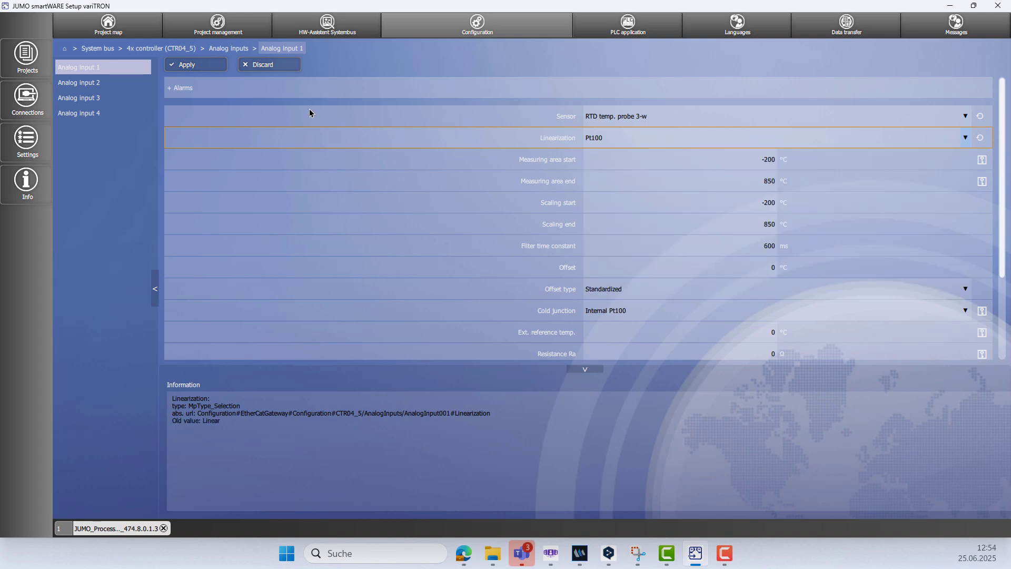
pyautogui.click(206, 68)
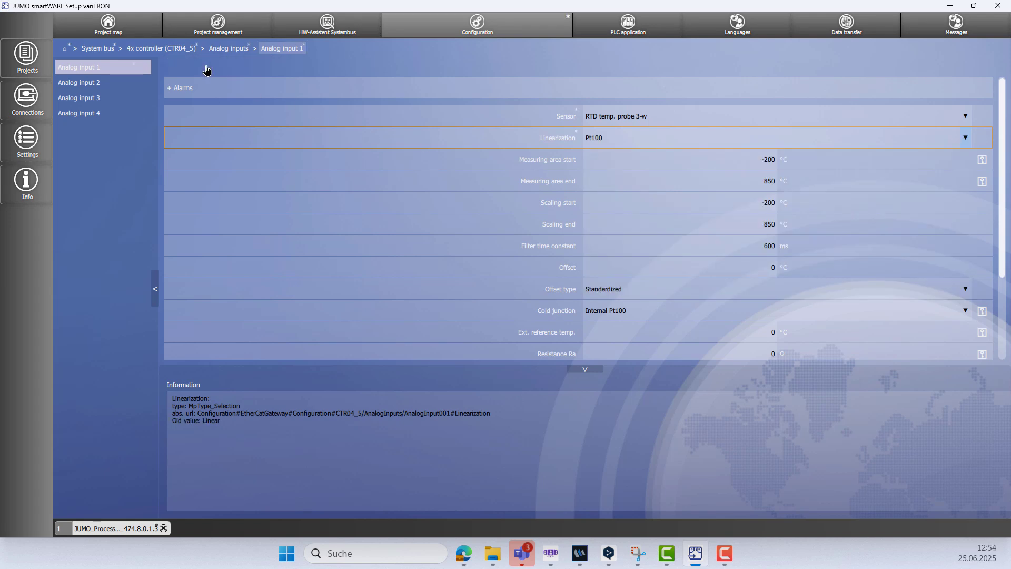
# Open the general controller settings of Controller 1 within the 4x controller (CTR04_5) module
pyautogui.click(179, 50)
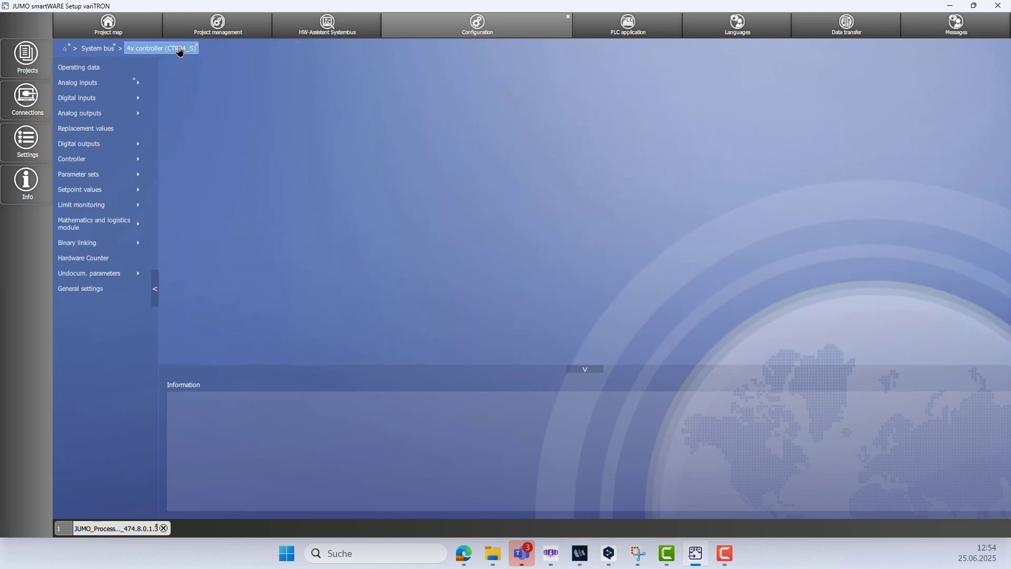
pyautogui.click(108, 162)
pyautogui.click(84, 71)
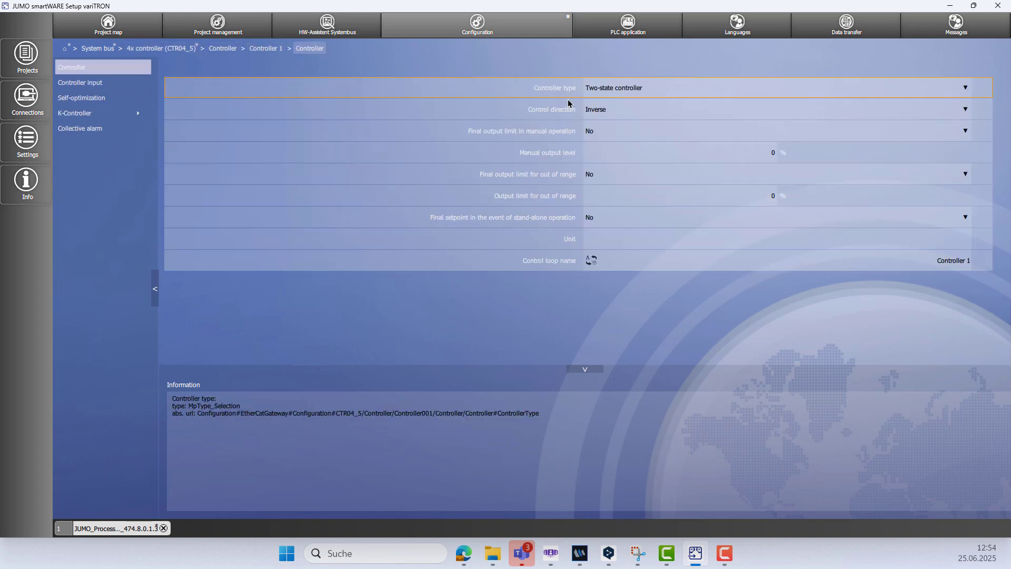
# Set the controller type of Controller 1 to Continuous controller and apply the change
pyautogui.click(599, 93)
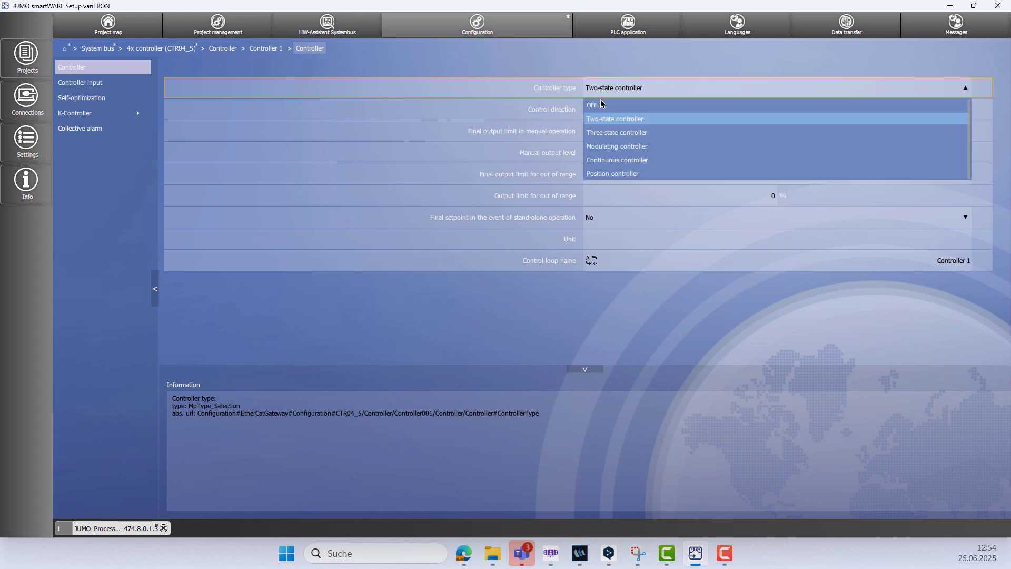
pyautogui.click(626, 160)
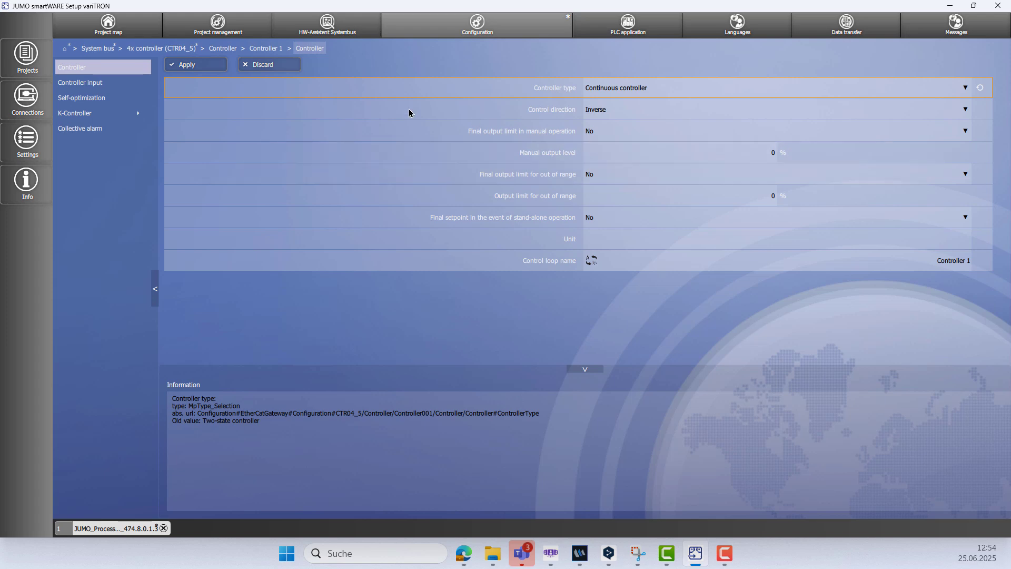
pyautogui.click(203, 67)
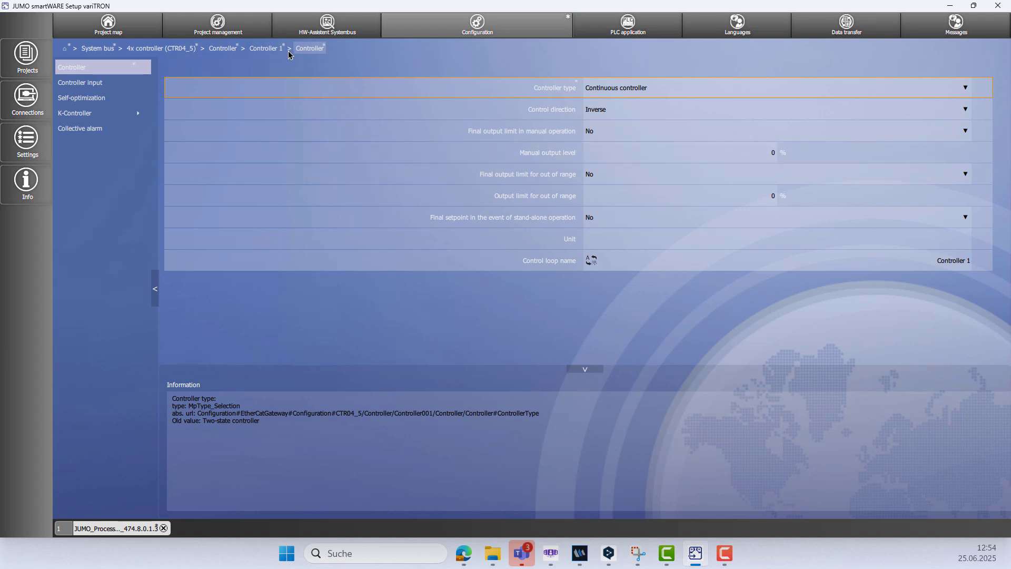
# In the controller input settings of Controller 1, set the setpoint limit max to 200 and setpoint standardization to No, and apply
pyautogui.click(264, 55)
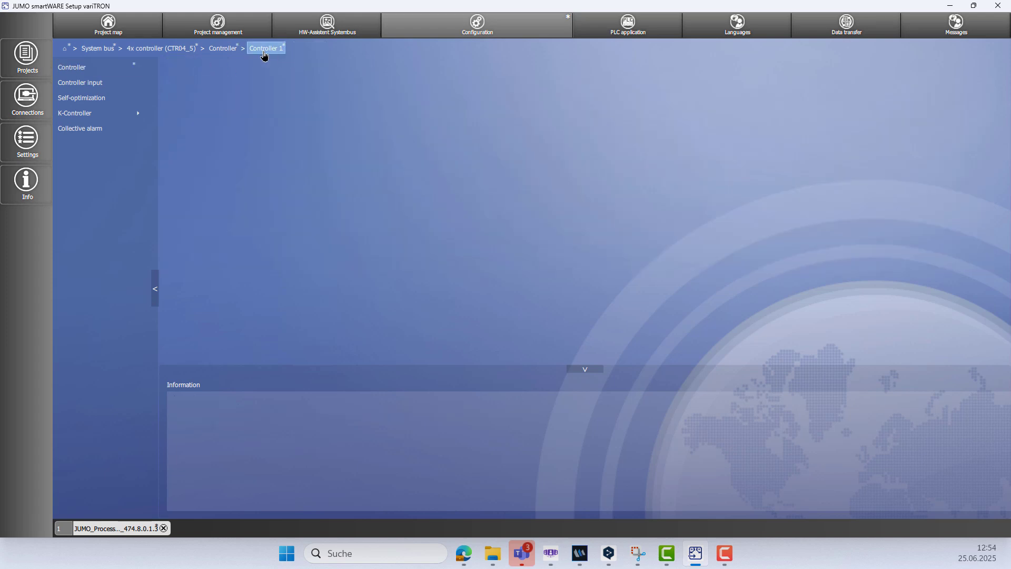
pyautogui.click(100, 84)
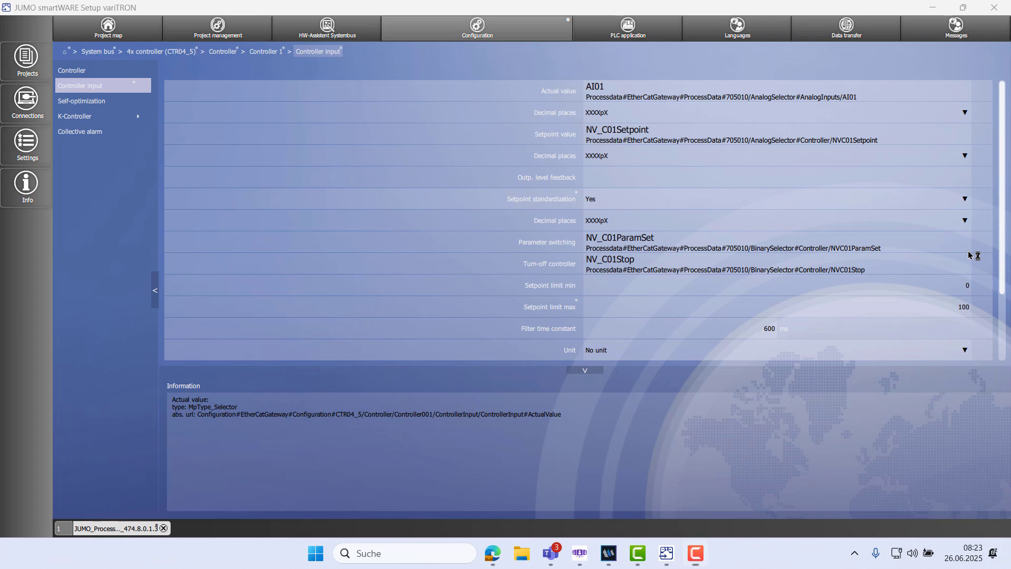
pyautogui.click(965, 200)
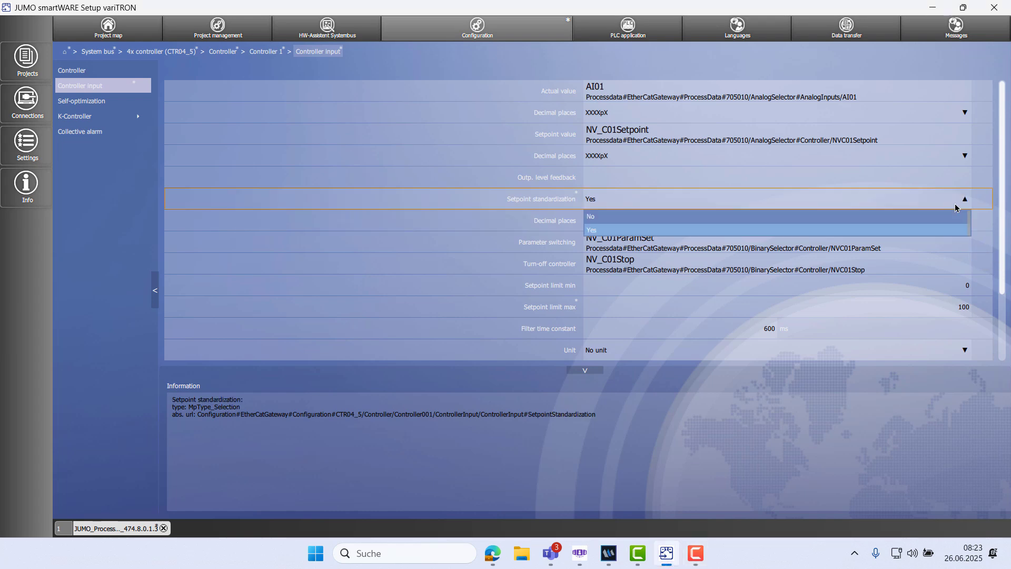
pyautogui.click(806, 230)
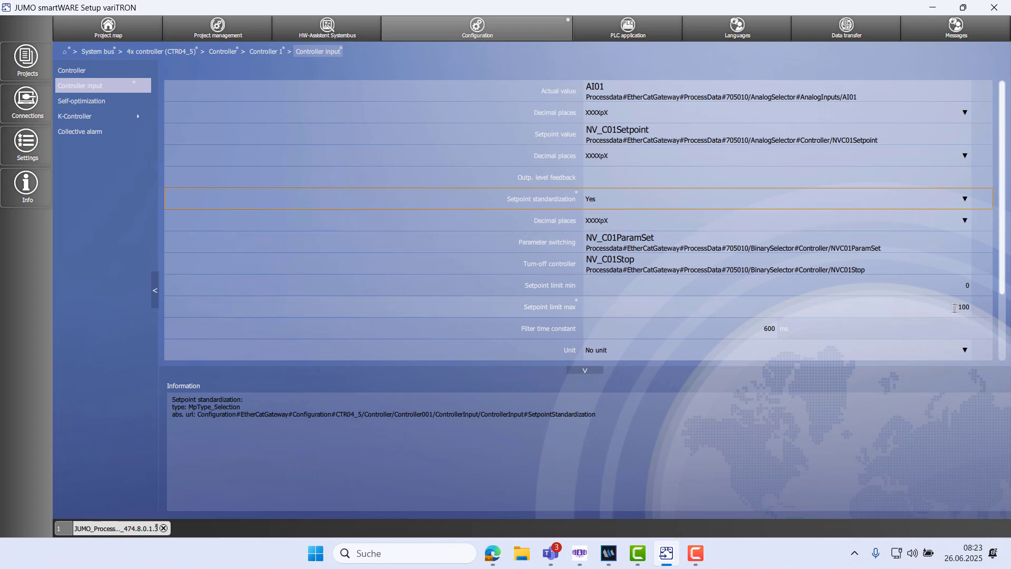
pyautogui.click(988, 312)
pyautogui.write('2')
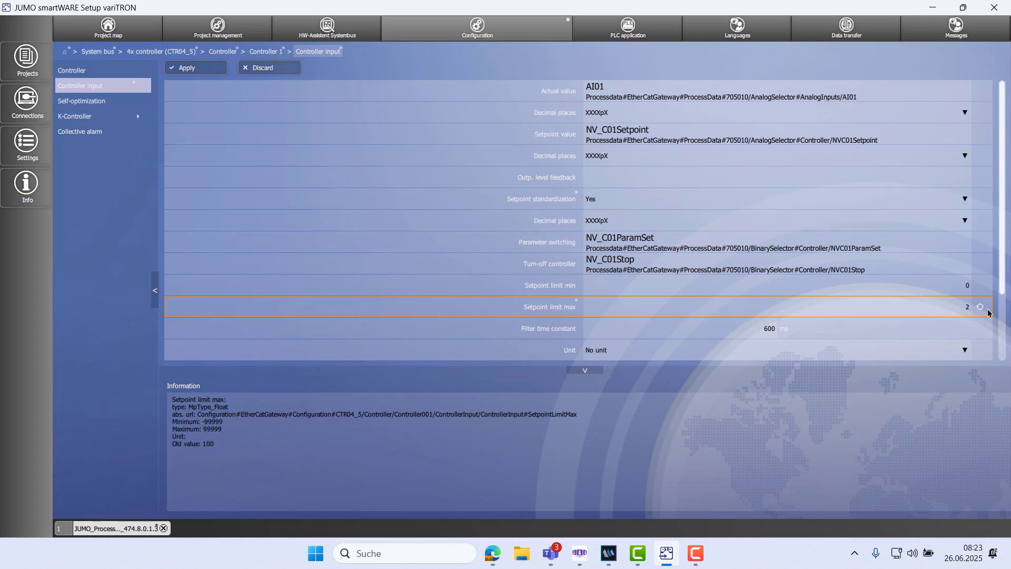
pyautogui.write('00')
pyautogui.click(736, 203)
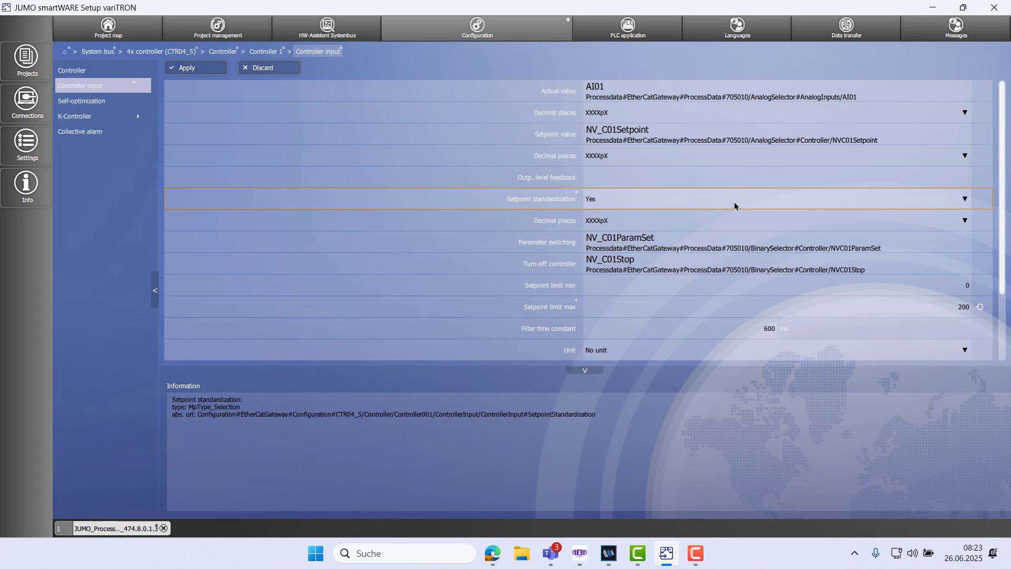
pyautogui.click(725, 216)
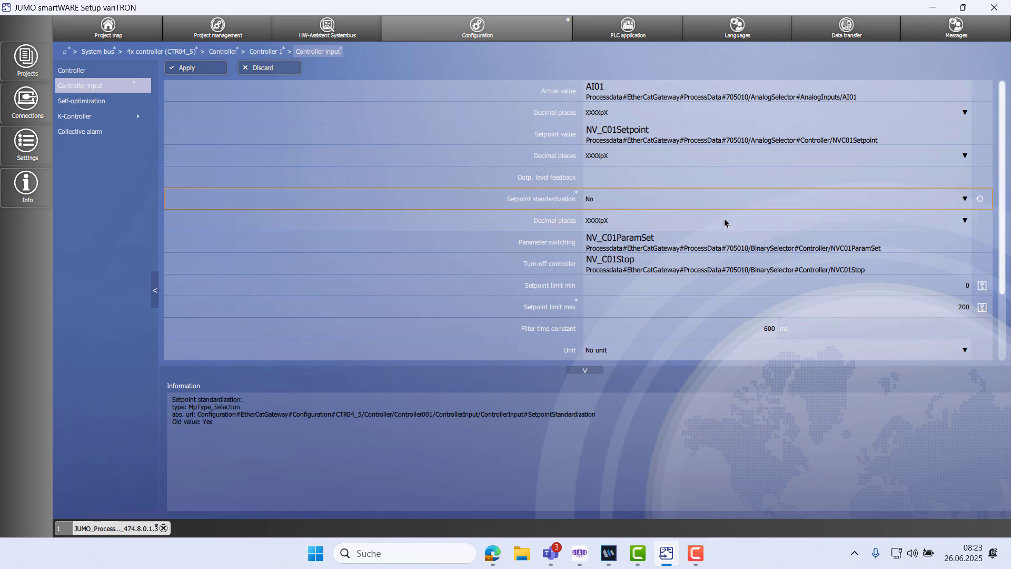
pyautogui.click(222, 70)
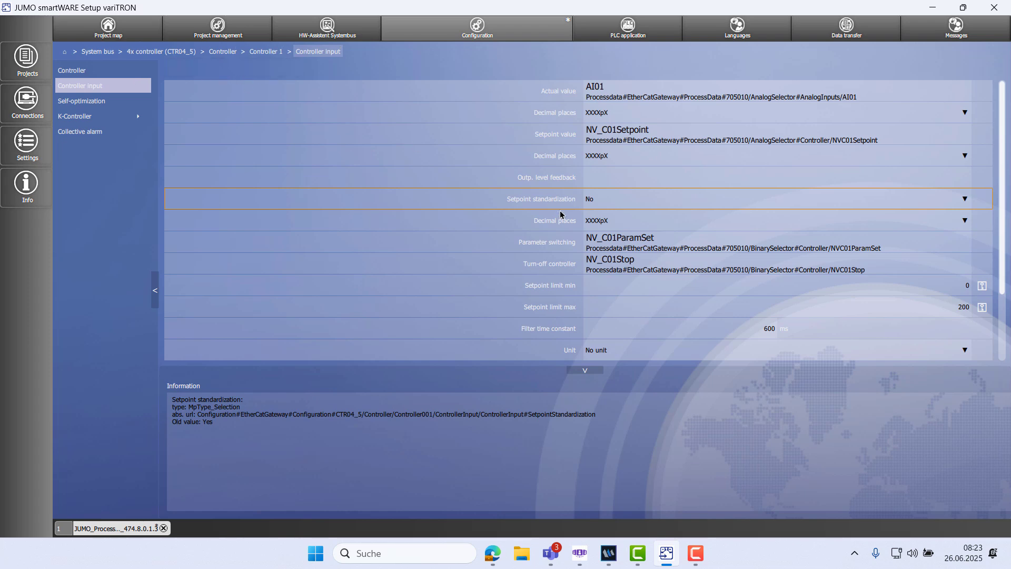
# In the self-optimization settings of Controller 1, set SO output 1 to Continuous and apply the change
pyautogui.click(264, 62)
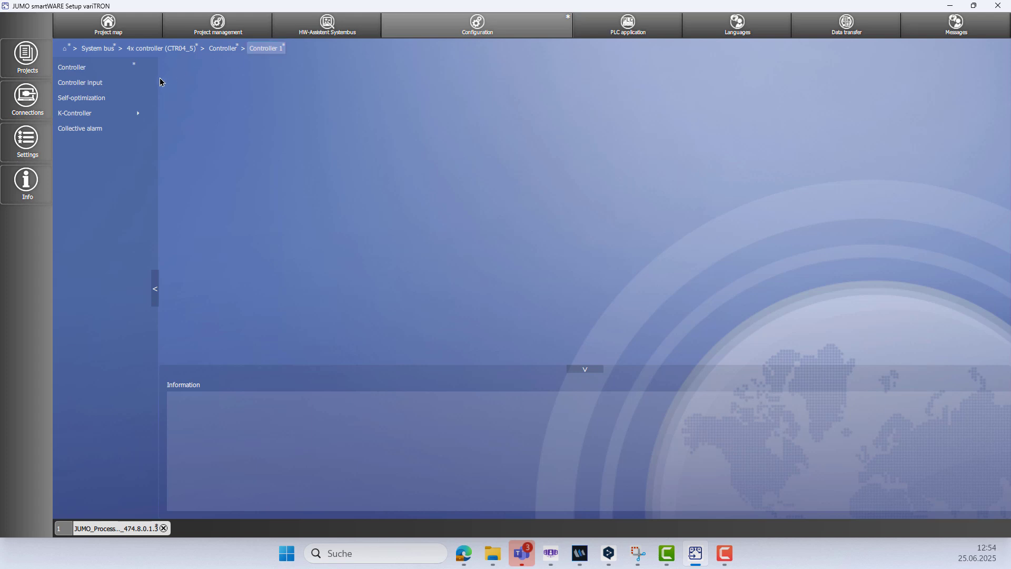
pyautogui.click(110, 102)
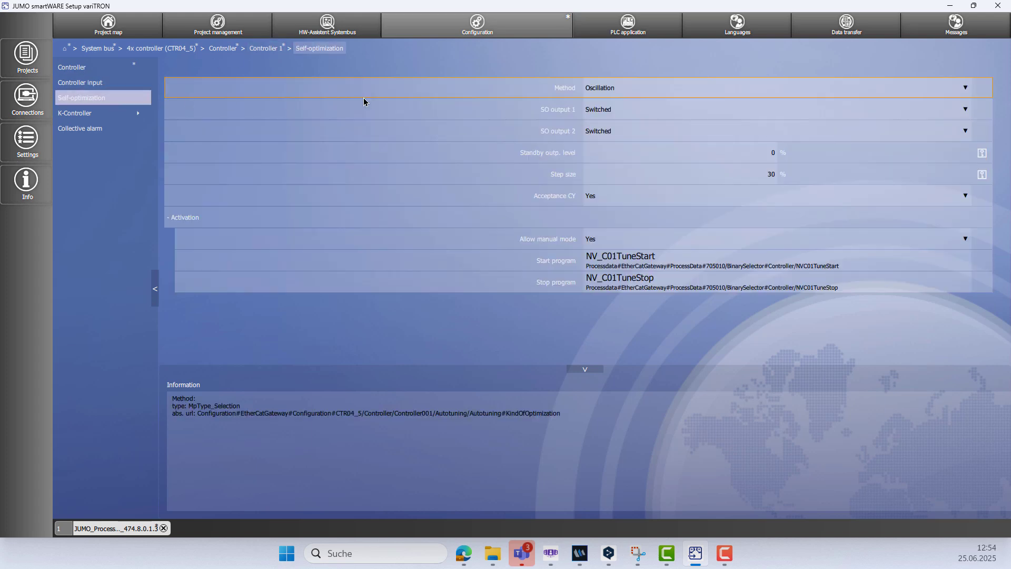
pyautogui.click(631, 112)
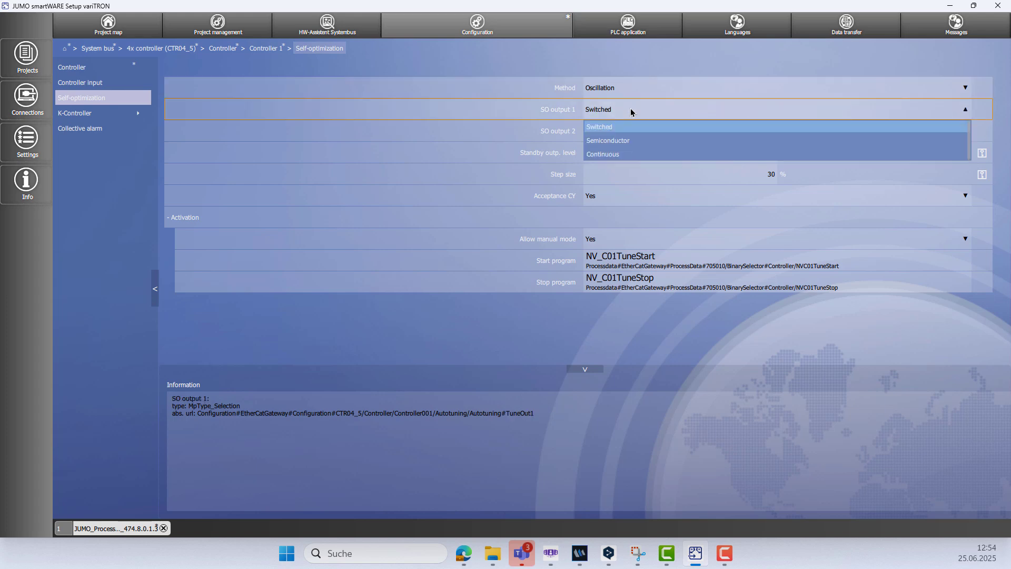
pyautogui.click(623, 155)
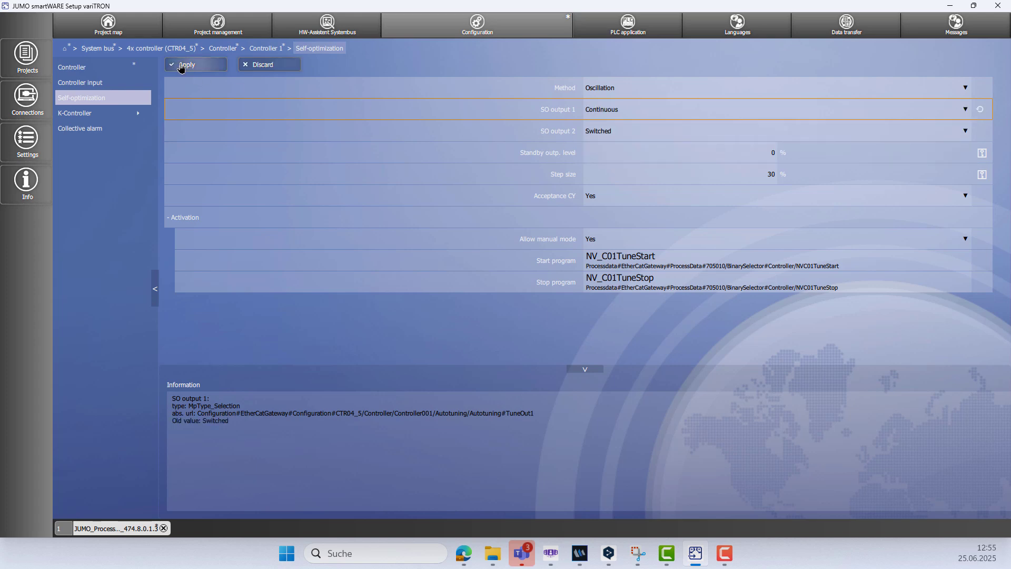
pyautogui.click(182, 65)
# Set the signal source of analog output 2 on the 4x controller (CTR04_5) to the controller signal C01OutputLevel1
pyautogui.click(168, 49)
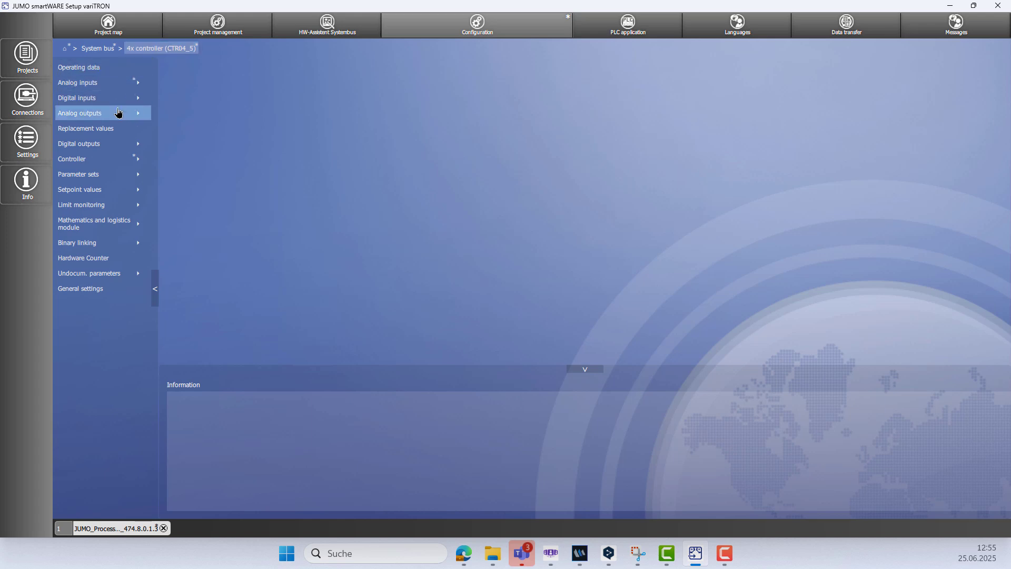
pyautogui.click(118, 113)
pyautogui.click(109, 89)
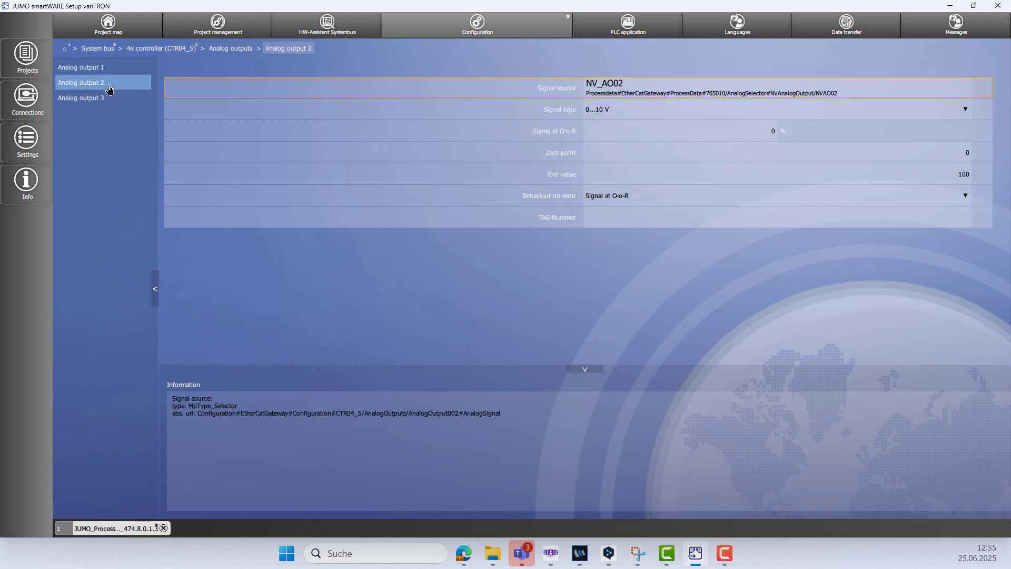
pyautogui.click(677, 91)
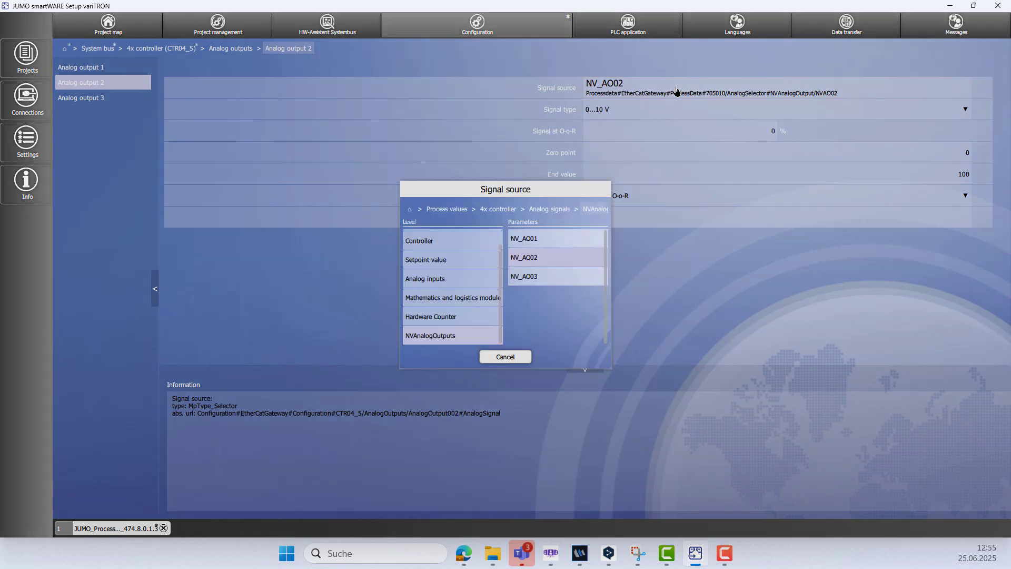
pyautogui.click(478, 243)
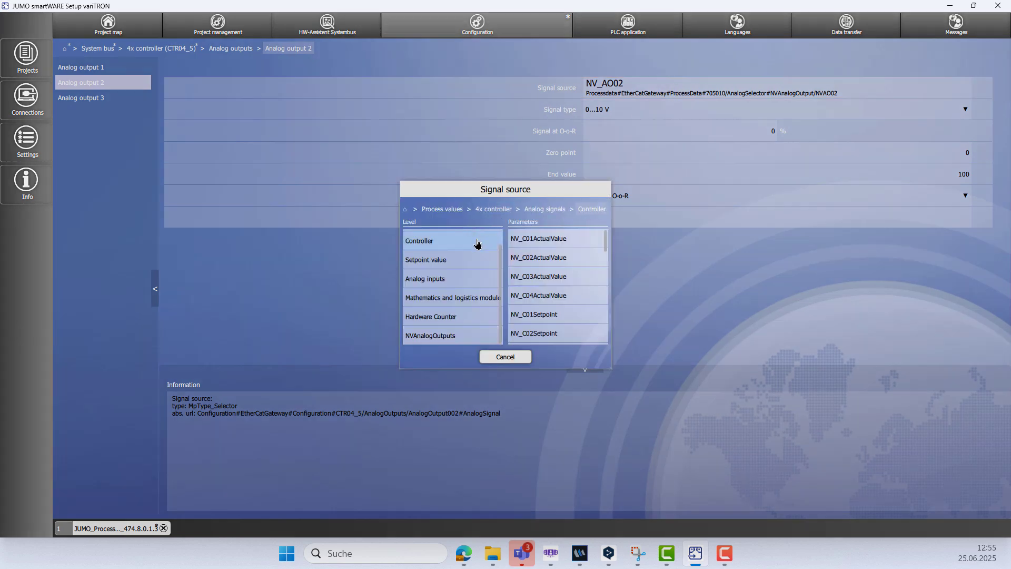
pyautogui.scroll(-2, 568, 264)
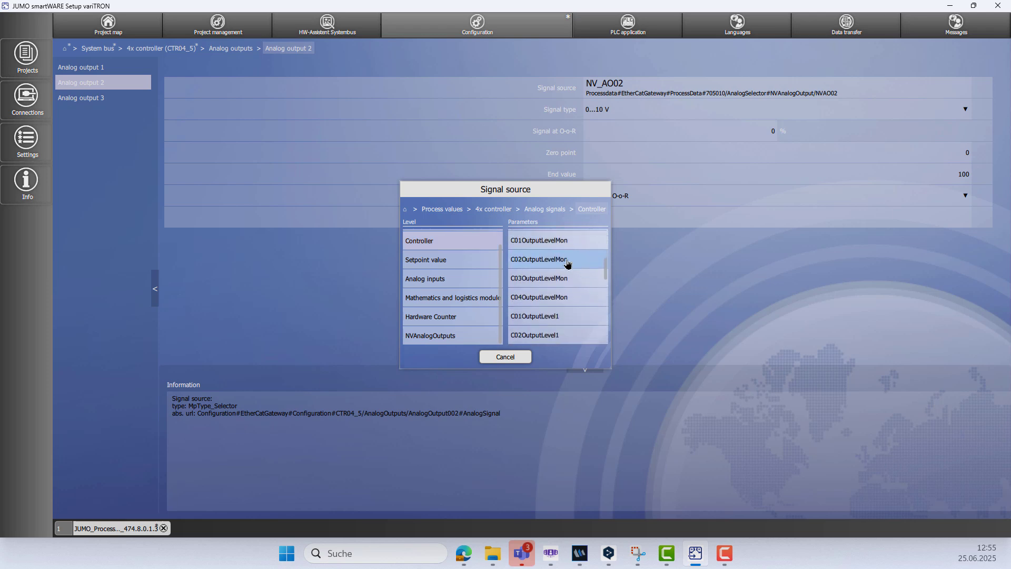
pyautogui.click(555, 315)
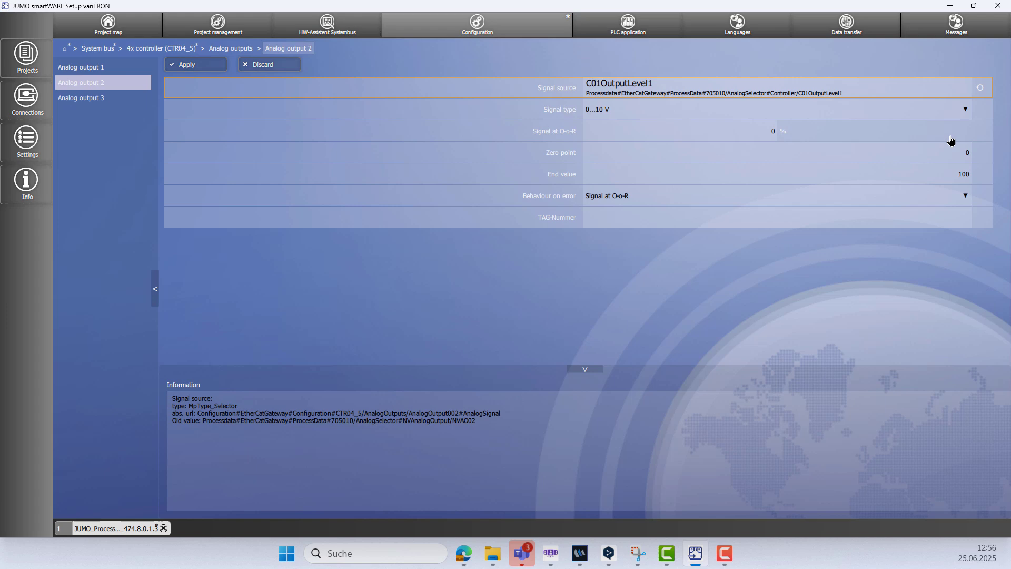
# Set the signal type of analog output 2 to 4...20 mA and apply the changes
pyautogui.click(965, 109)
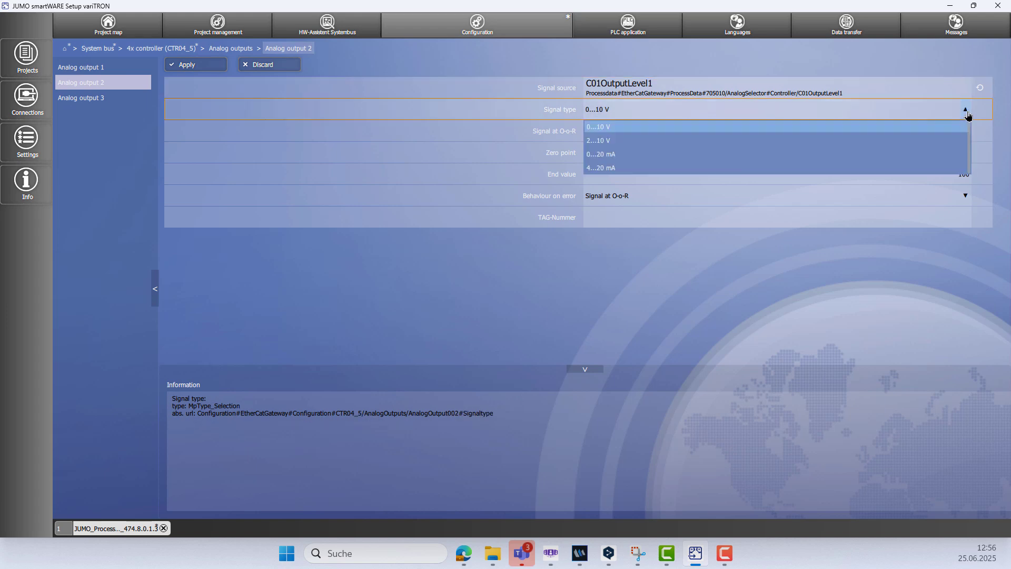
pyautogui.click(674, 169)
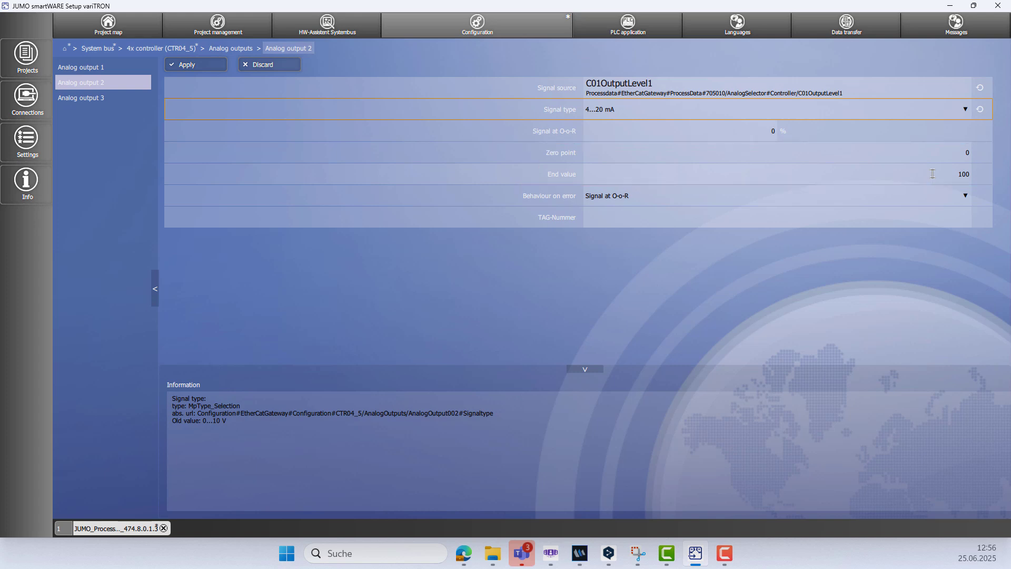
pyautogui.click(199, 65)
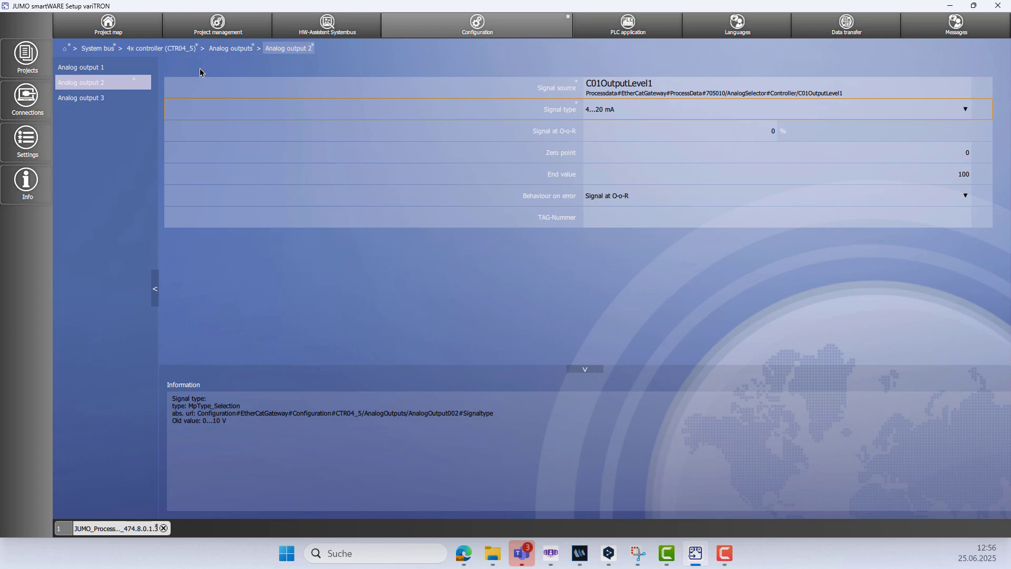
# Connect to the device through the variTRON 500 webinar connection with the account password and send the project data to it
pyautogui.click(64, 49)
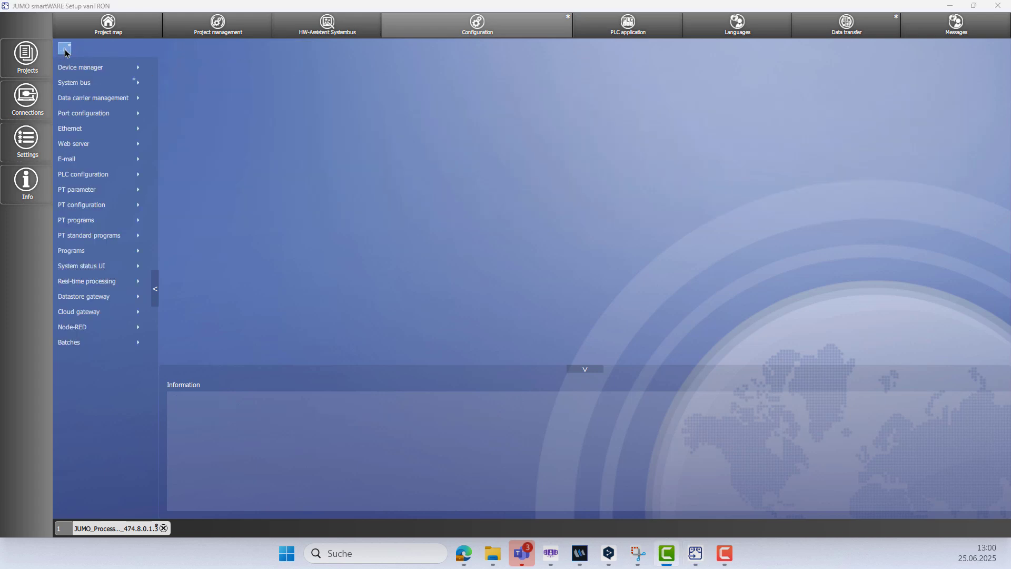
pyautogui.click(853, 35)
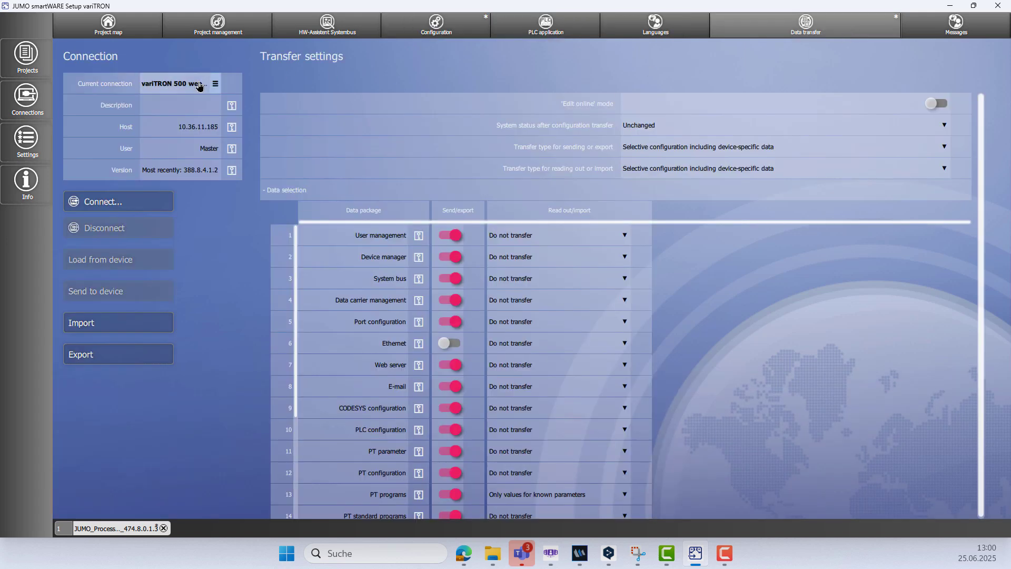
pyautogui.click(216, 84)
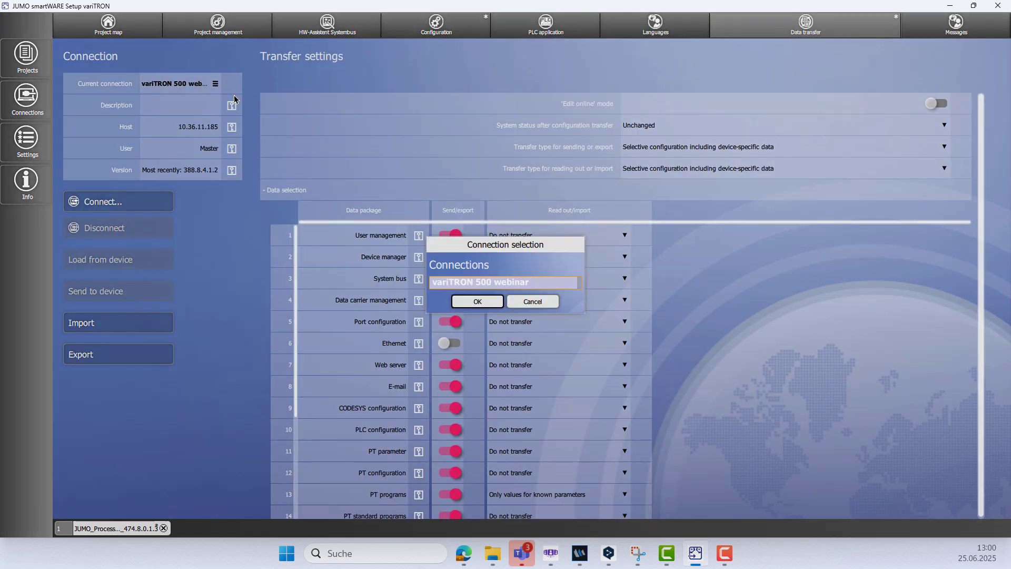
pyautogui.click(477, 301)
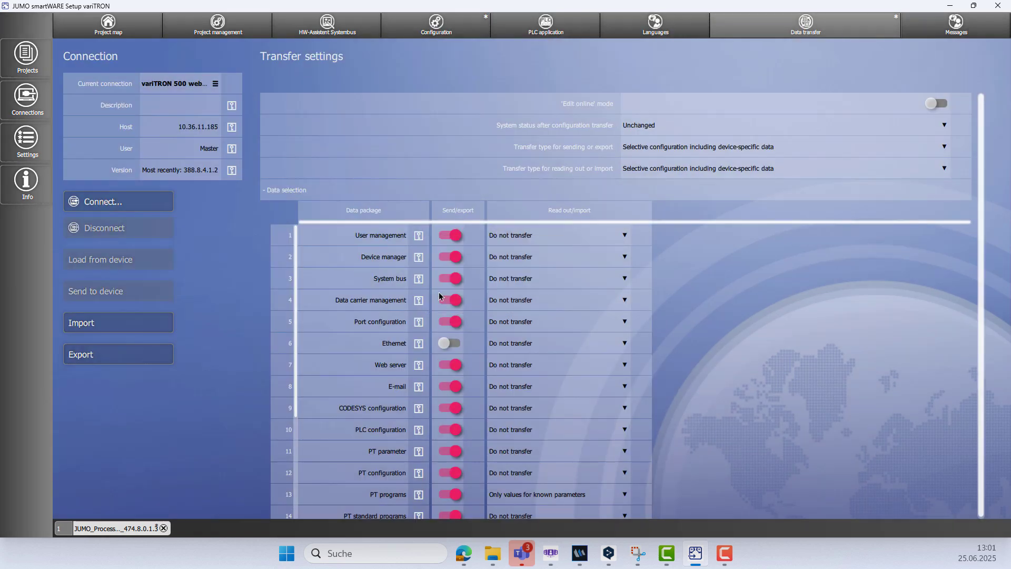
pyautogui.click(132, 207)
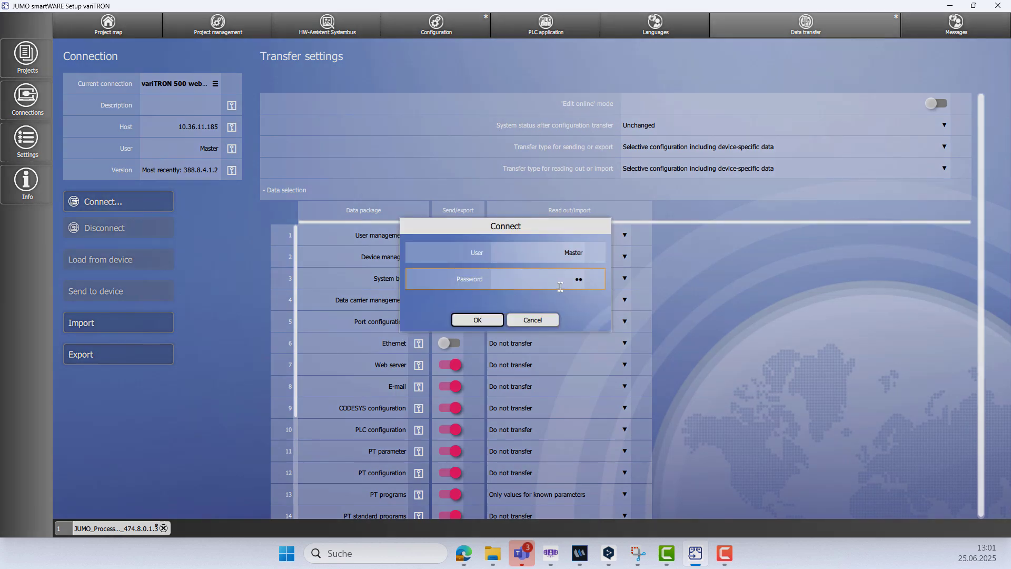
pyautogui.press('Return')
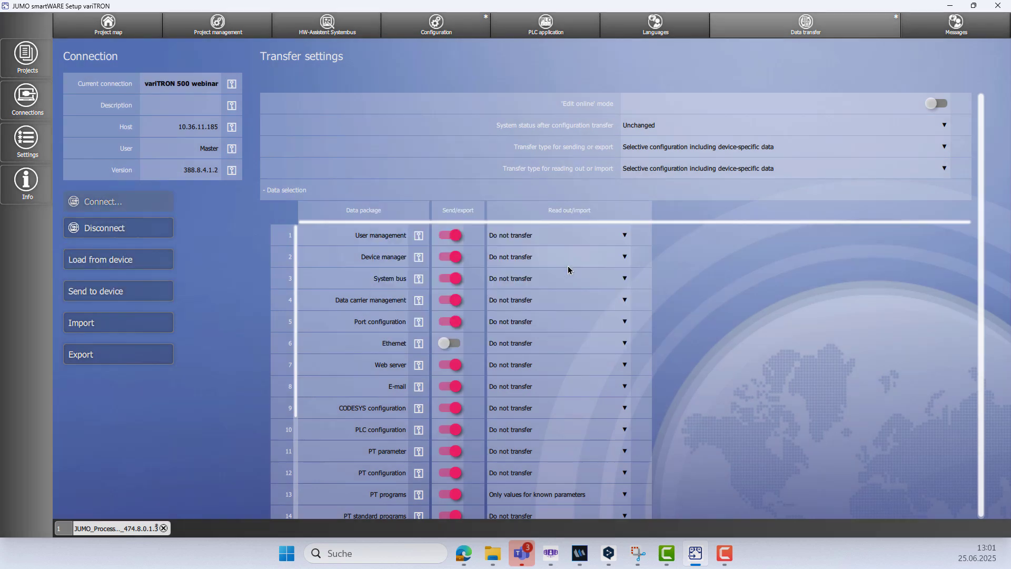
pyautogui.click(143, 293)
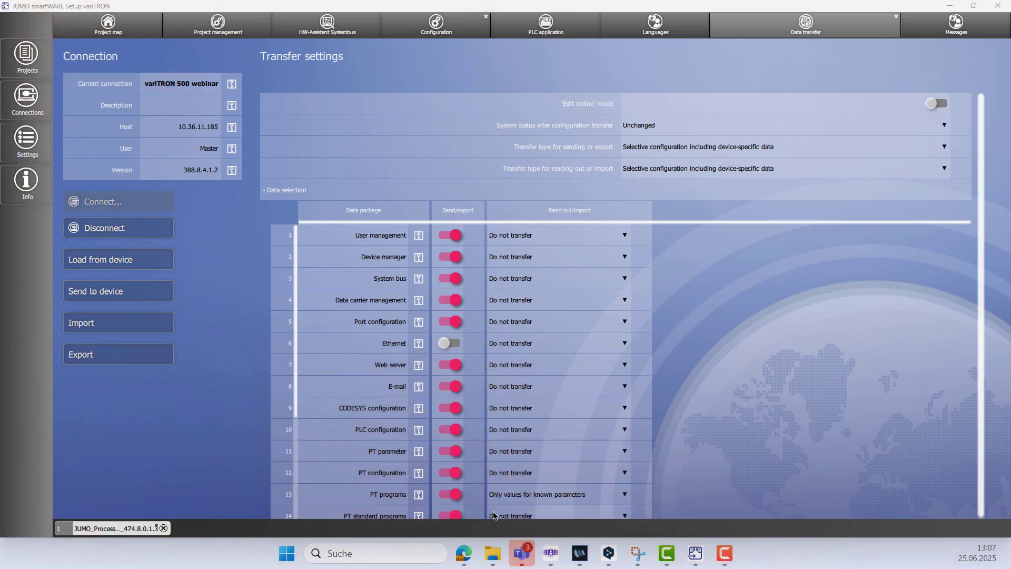
# Switch to the Edge browser and open the device's web visualization at 10.36.11.185:8080
pyautogui.moveTo(467, 561)
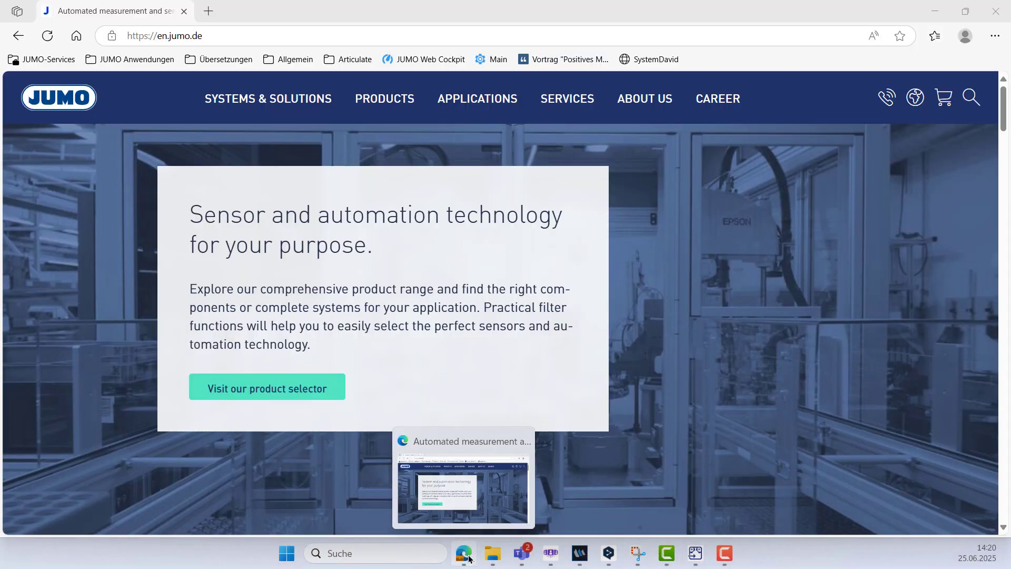
pyautogui.click(221, 38)
pyautogui.press('BackSpace')
pyautogui.write('10.36.11.')
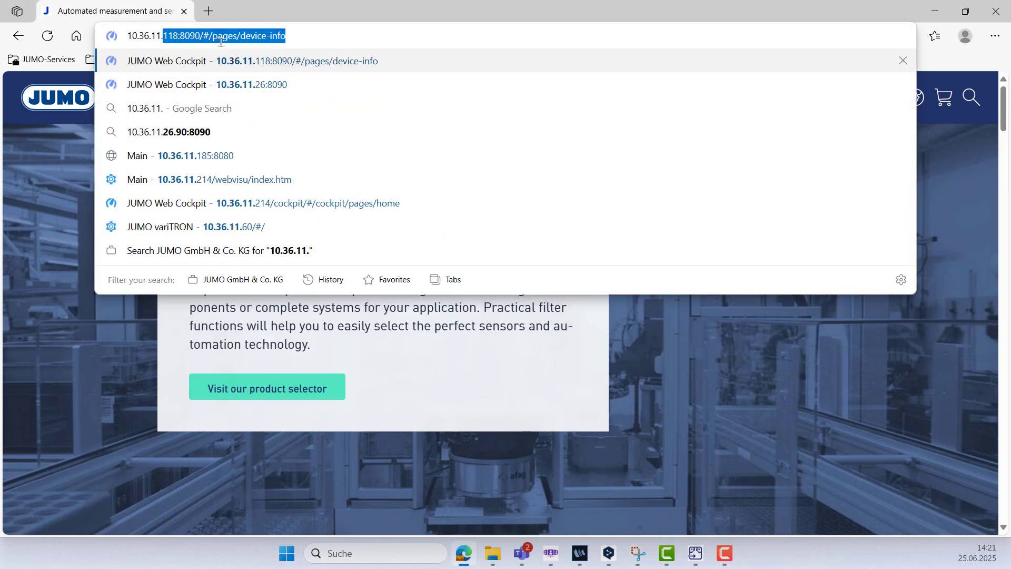
pyautogui.write('18')
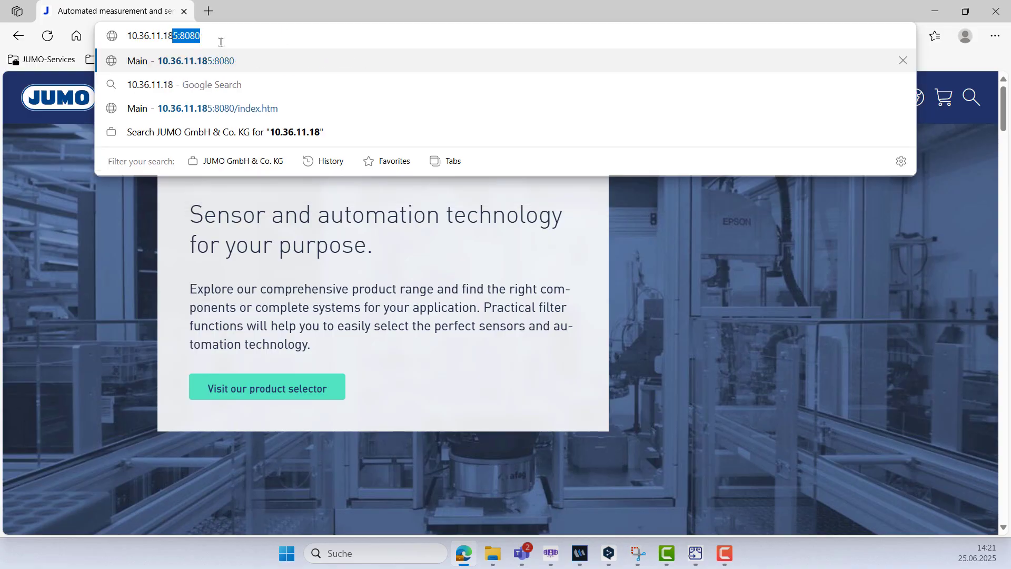
pyautogui.press('Return')
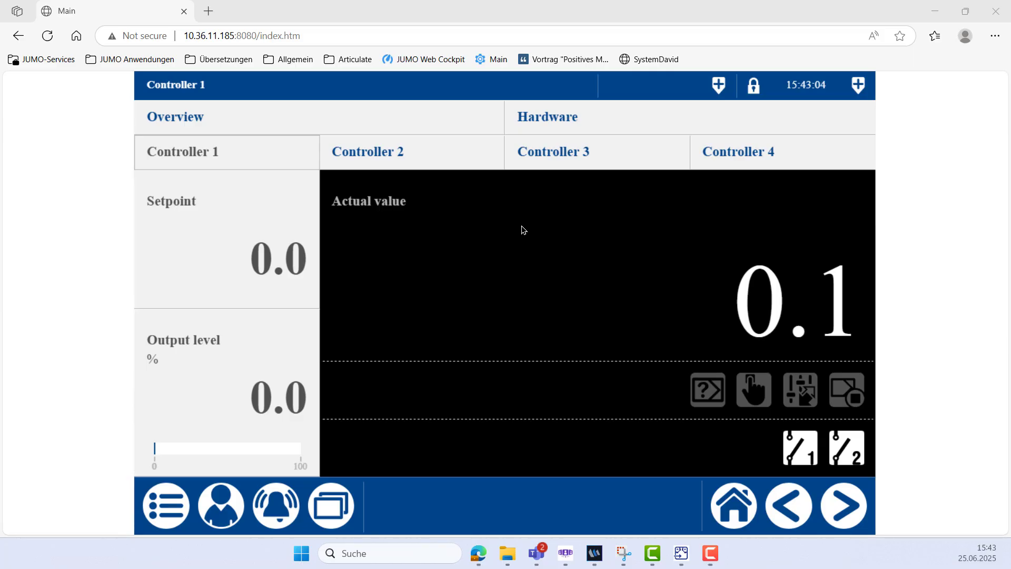
# Log on to the device's web visualization as Master with the account password
pyautogui.click(226, 514)
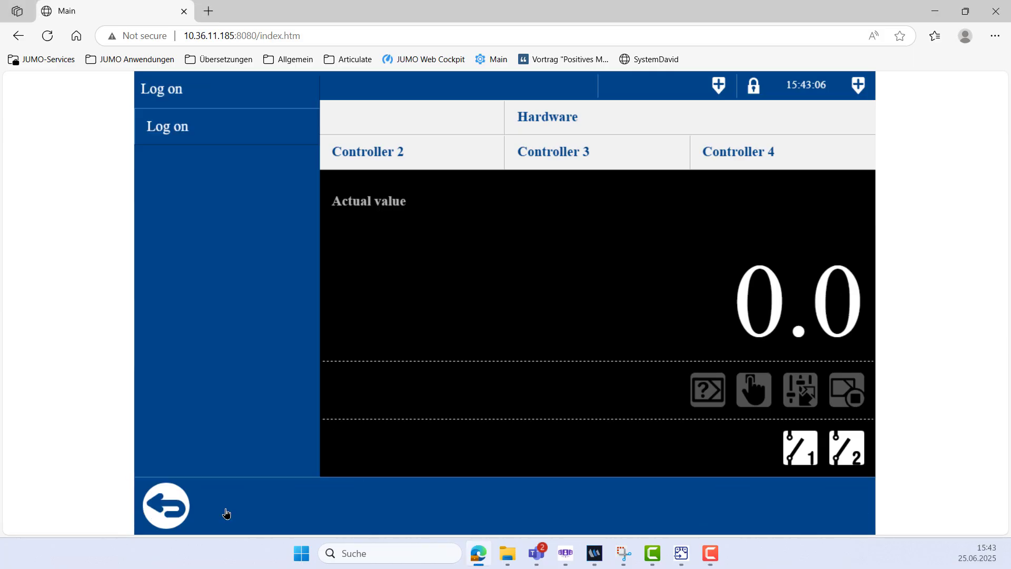
pyautogui.click(187, 128)
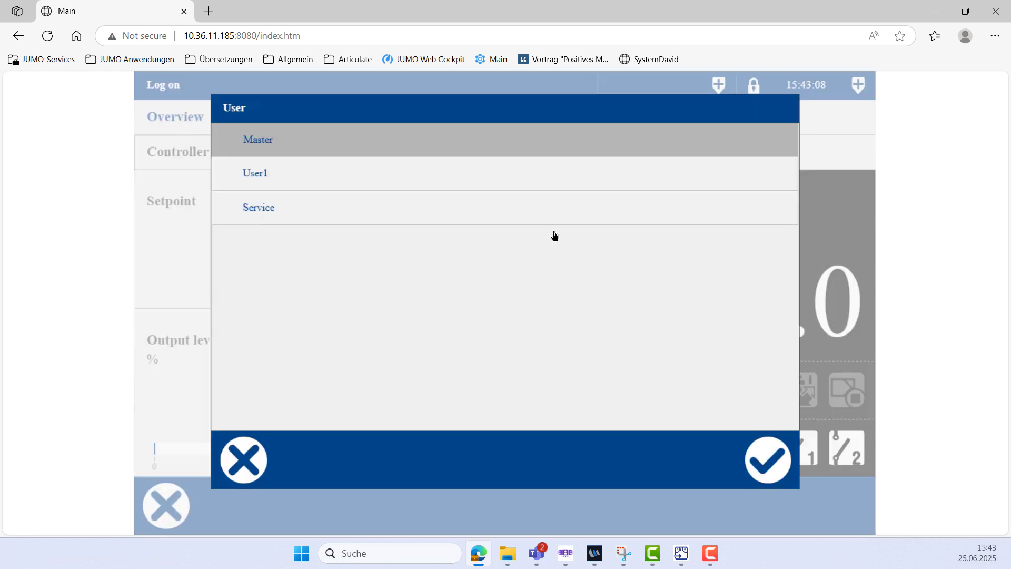
pyautogui.click(787, 463)
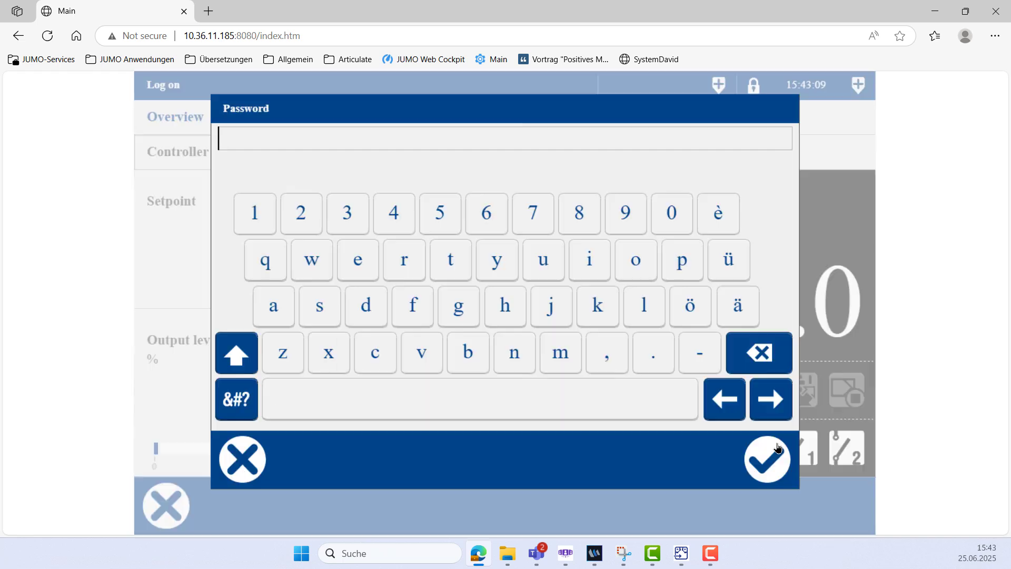
pyautogui.click(634, 223)
pyautogui.click(310, 227)
pyautogui.click(661, 218)
pyautogui.click(661, 218)
pyautogui.click(756, 470)
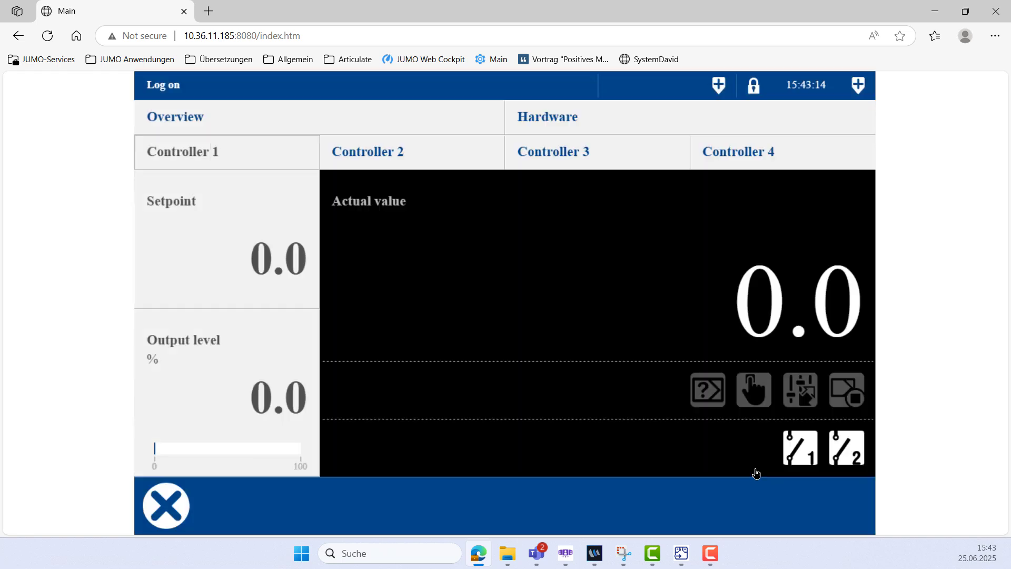
# Set the setpoint of Controller 1 to 150
pyautogui.click(302, 281)
pyautogui.click(455, 329)
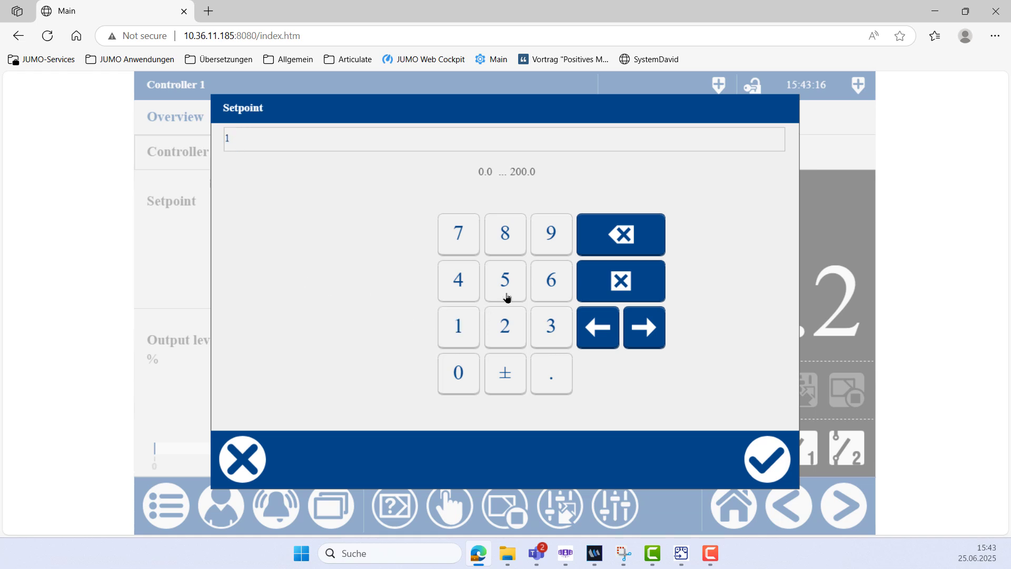
pyautogui.click(514, 286)
pyautogui.click(472, 380)
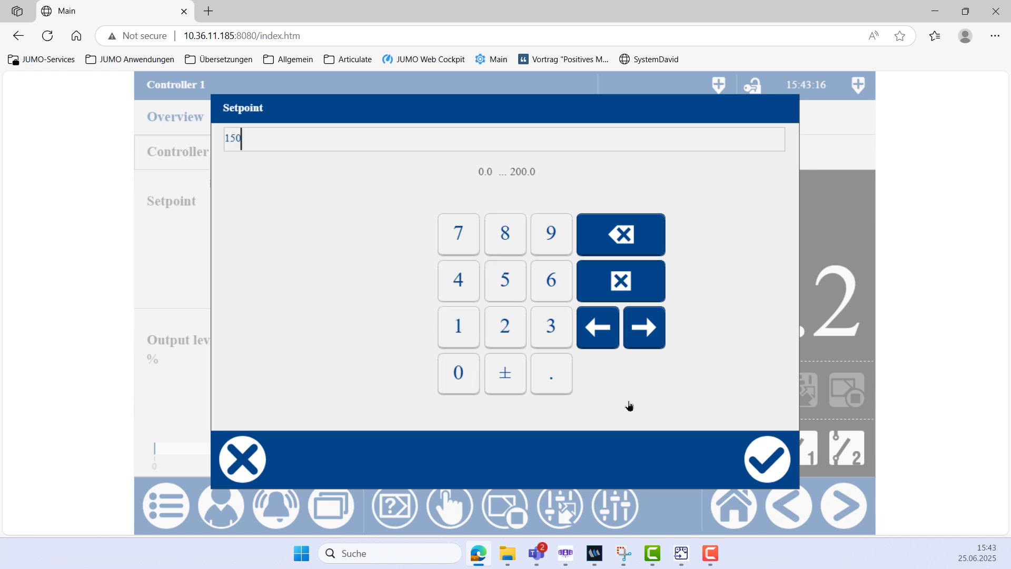
pyautogui.click(760, 454)
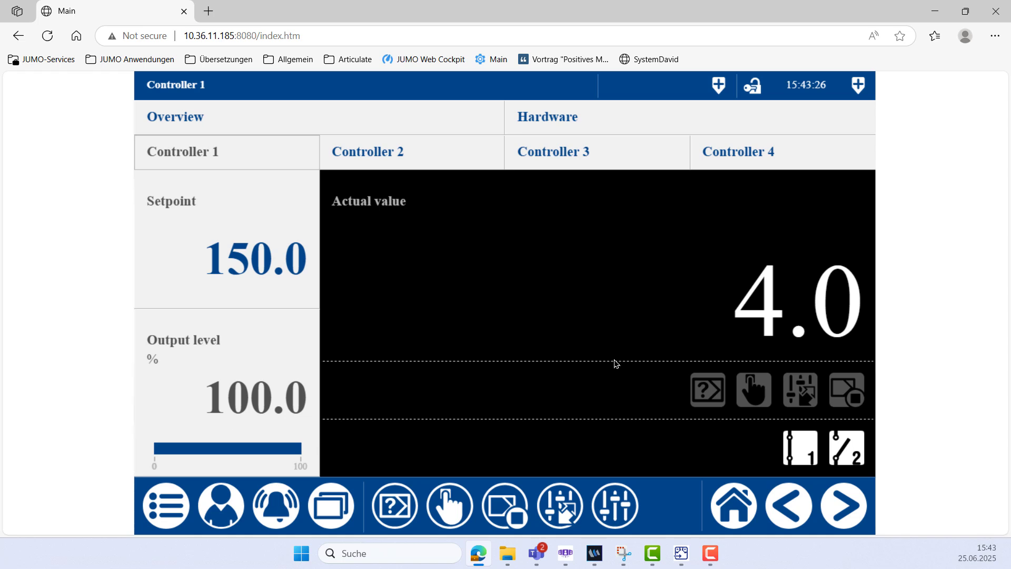
# Start the autotuning of Controller 1 and check the controller parameters in parameter sets 1 and 2
pyautogui.click(398, 508)
pyautogui.click(767, 461)
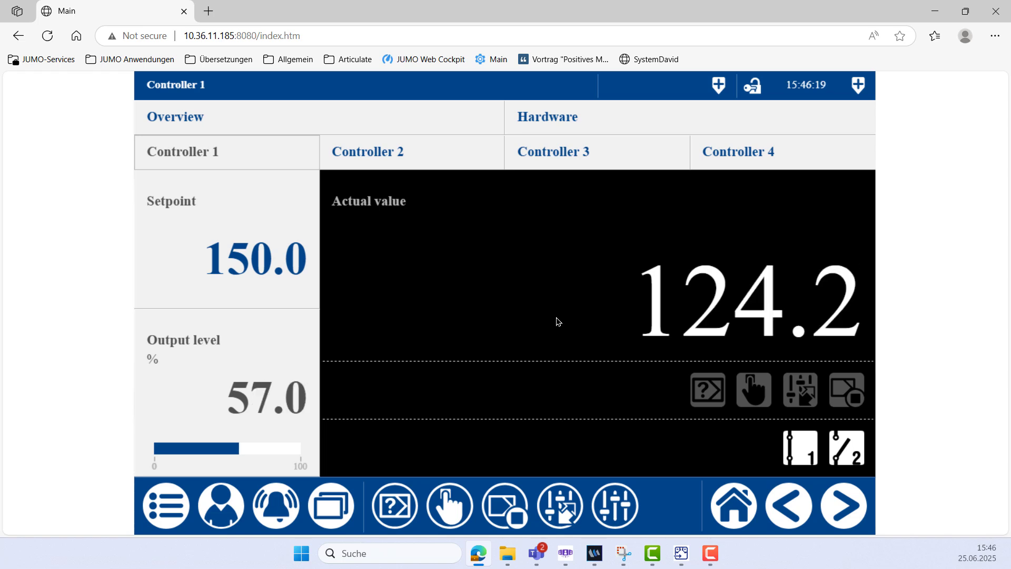
pyautogui.click(613, 520)
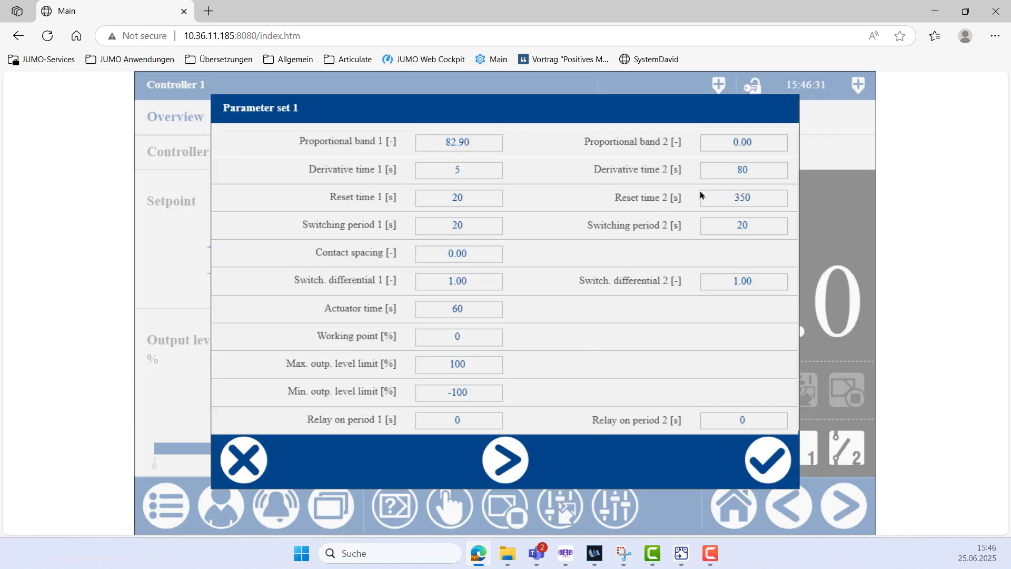
pyautogui.click(527, 458)
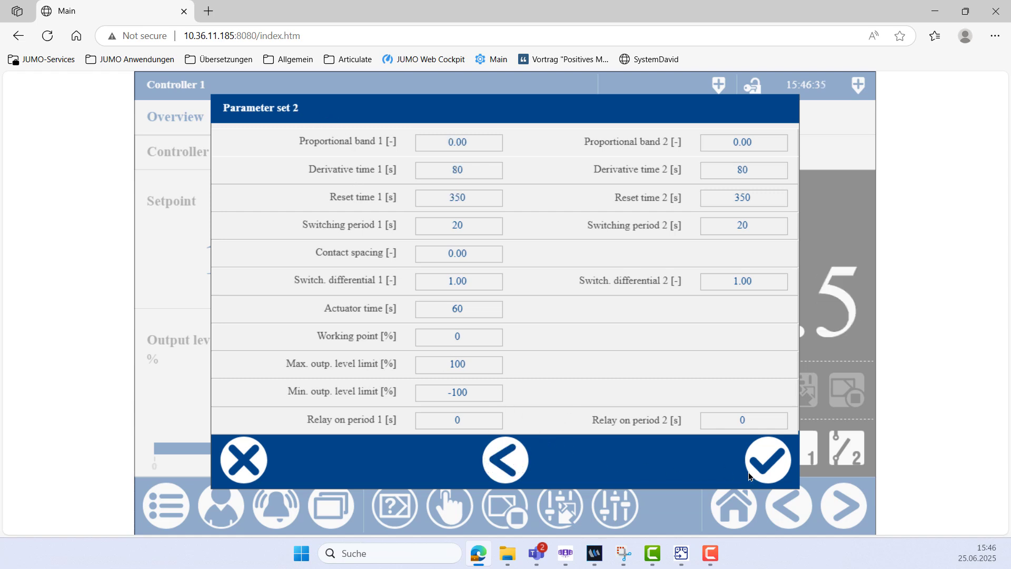
pyautogui.click(764, 470)
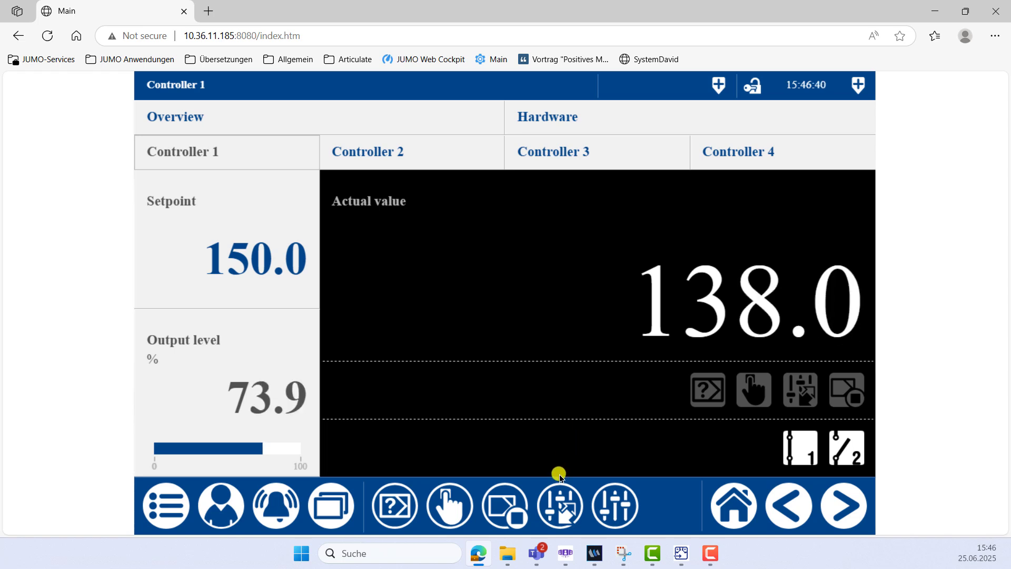
pyautogui.click(560, 514)
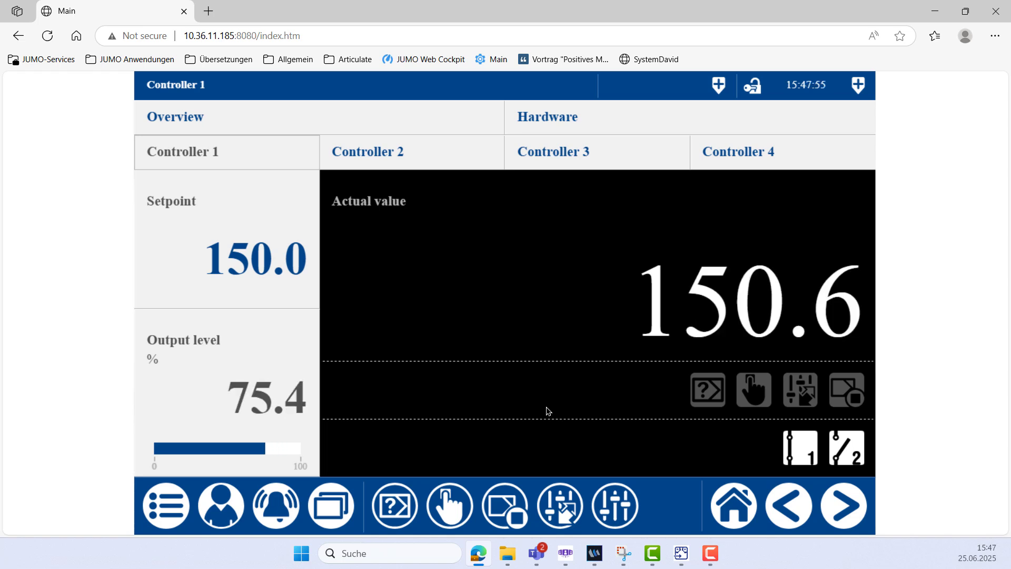
# Set the setpoint of Controller 1 to 160
pyautogui.click(255, 269)
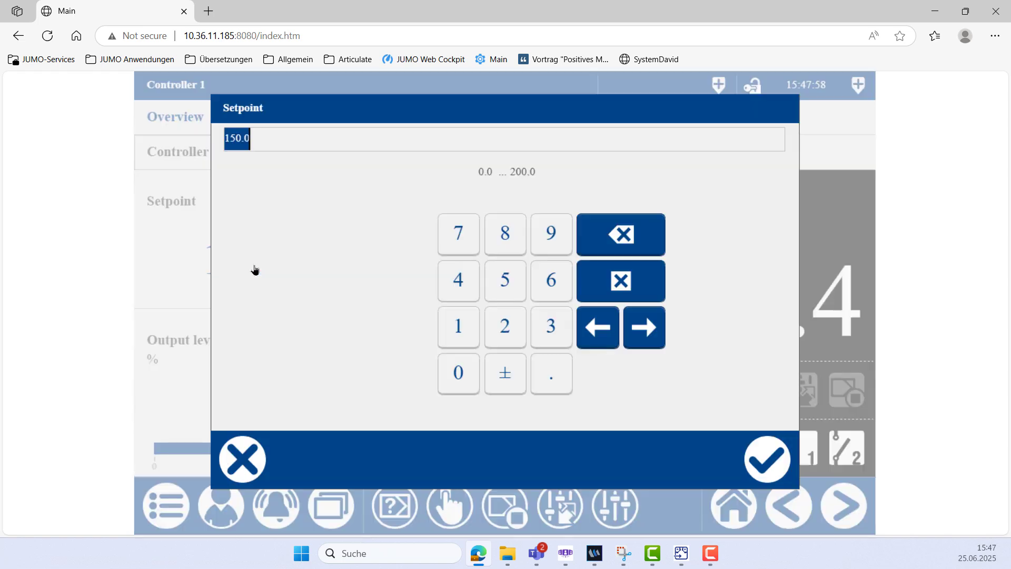
pyautogui.click(446, 334)
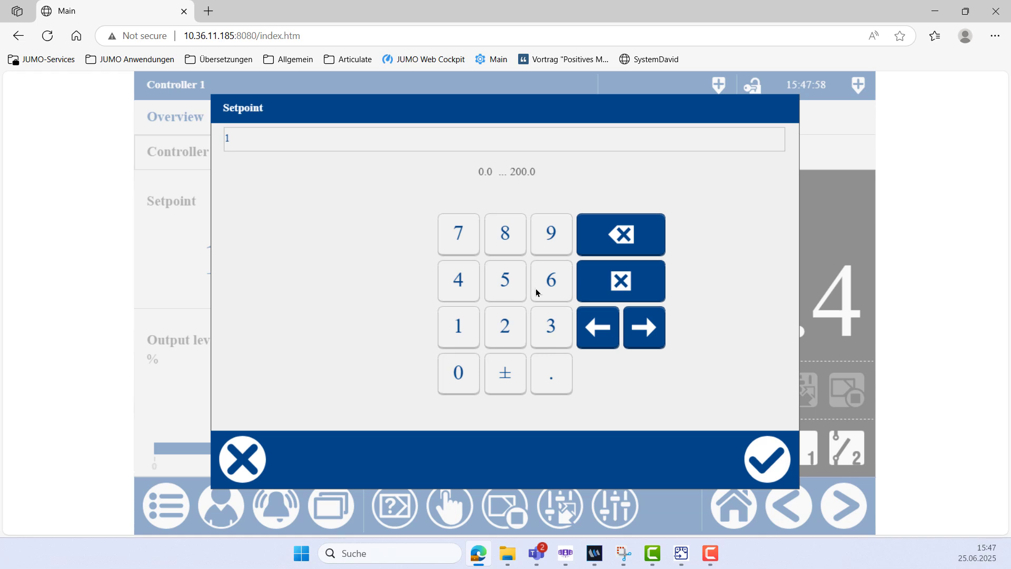
pyautogui.click(535, 291)
pyautogui.click(472, 378)
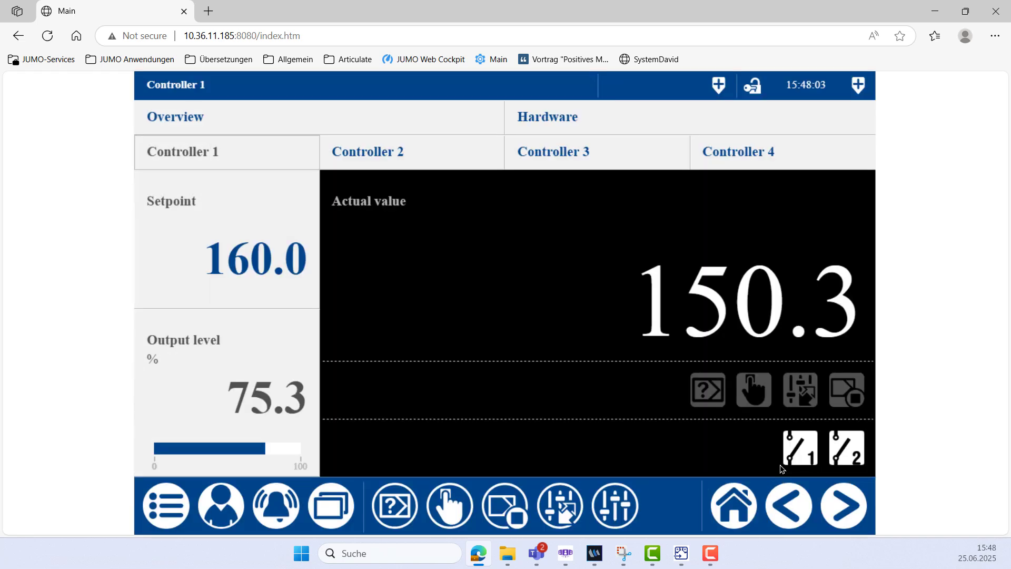
pyautogui.click(779, 468)
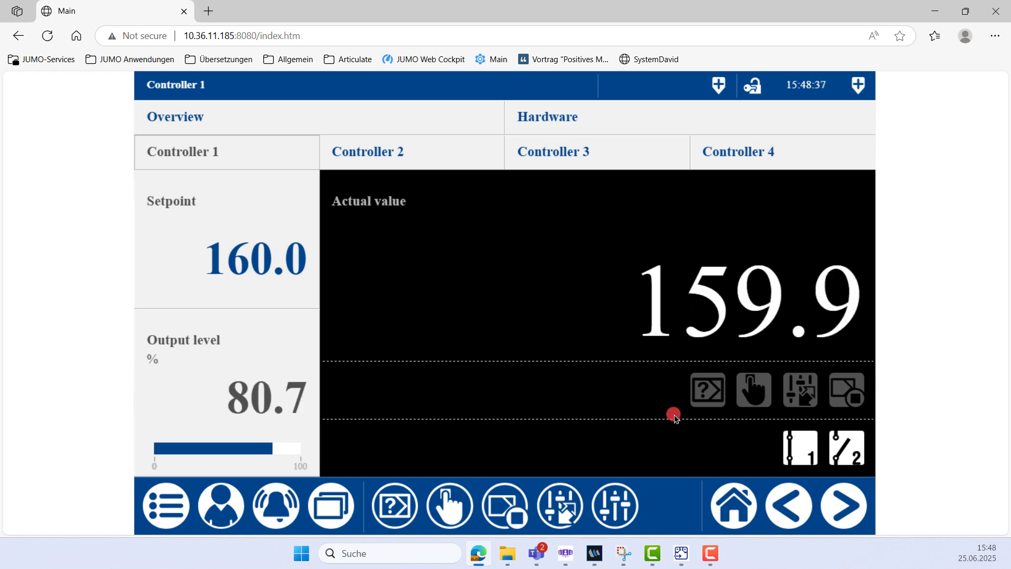
# Switch Controller 1 to manual mode and set its output level to 80 %
pyautogui.click(442, 518)
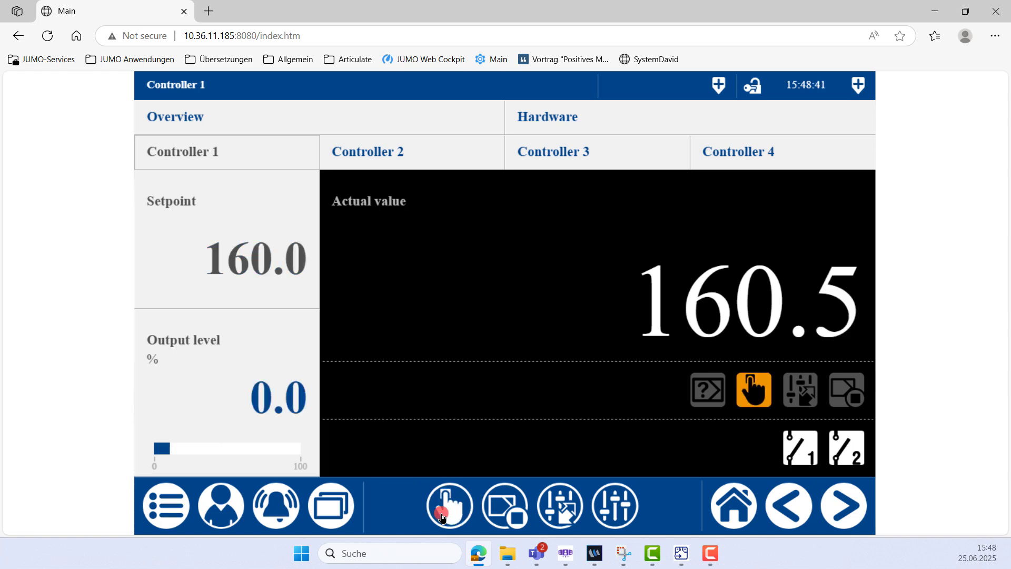
pyautogui.click(287, 406)
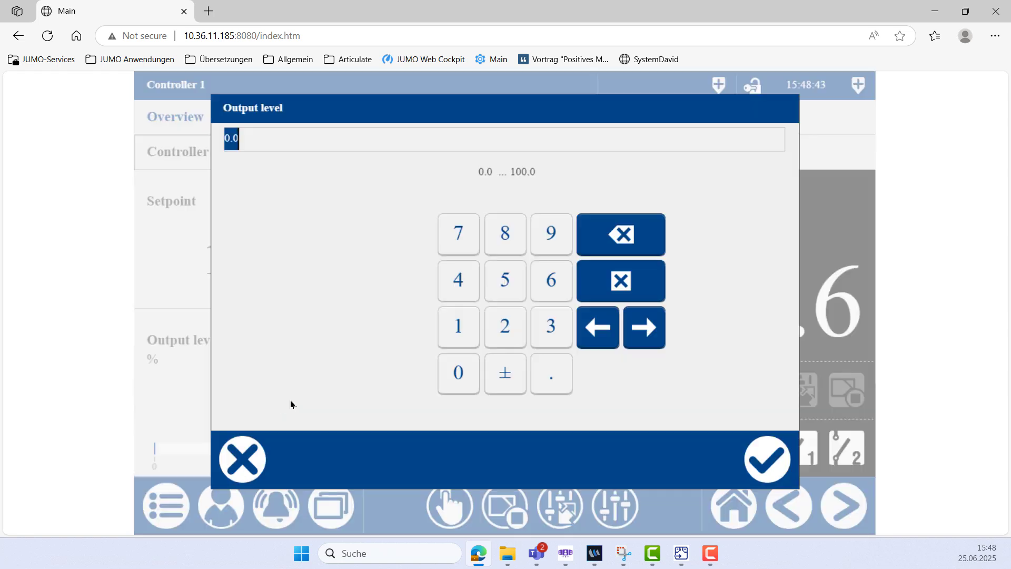
pyautogui.click(505, 251)
pyautogui.click(456, 368)
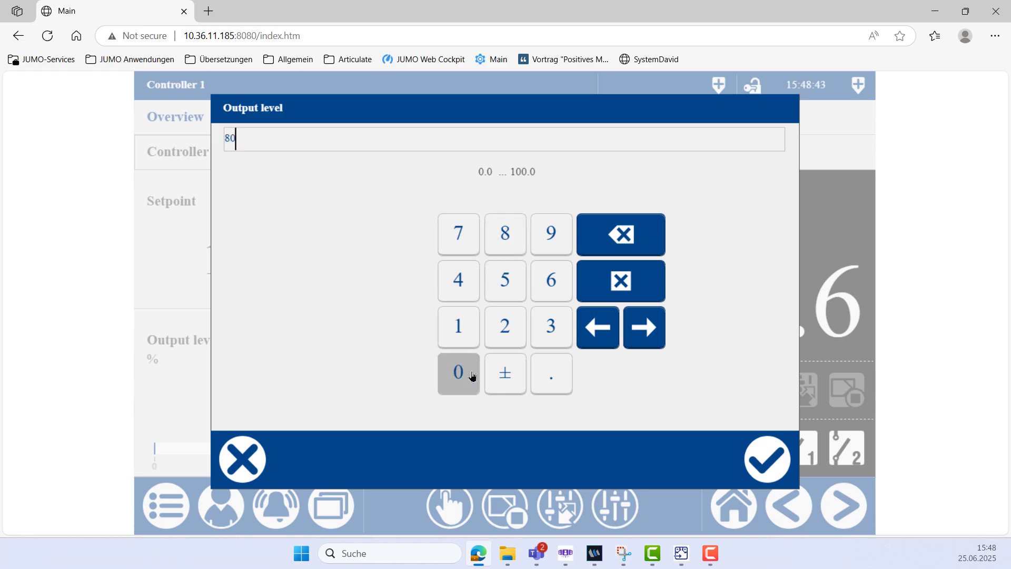
pyautogui.click(767, 459)
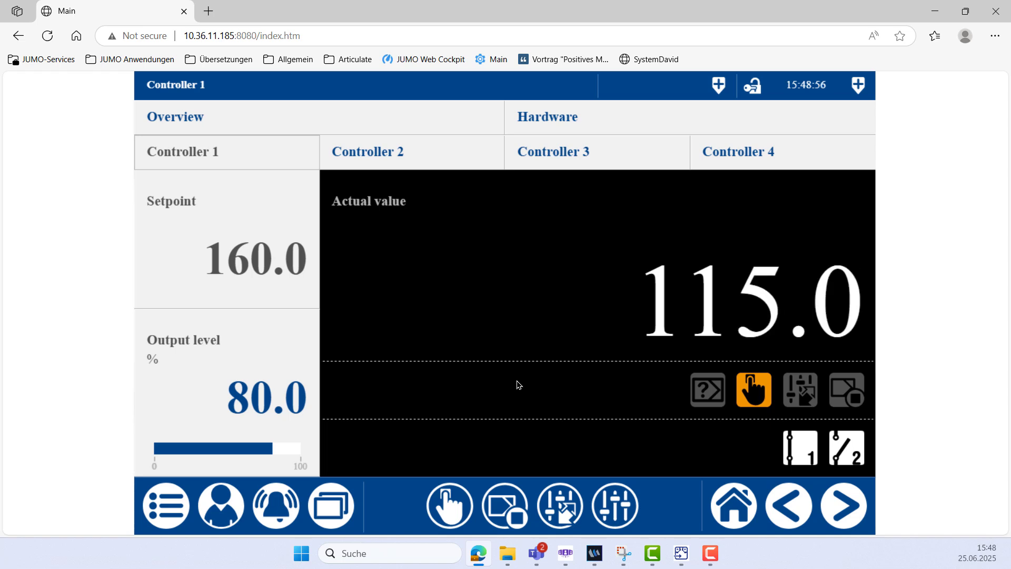
# Return Controller 1 to automatic mode, and switch the controller off and back on
pyautogui.click(453, 518)
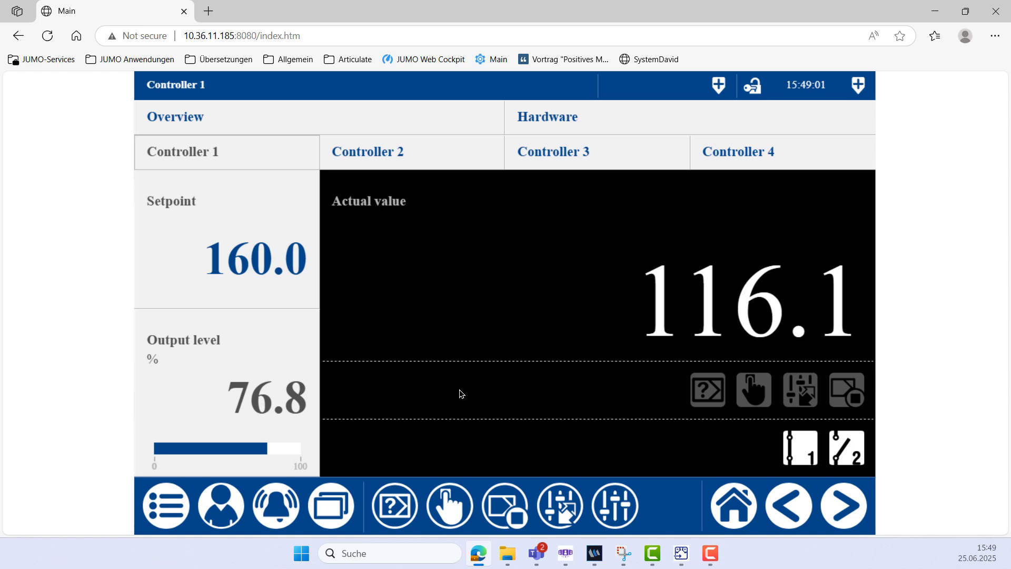
pyautogui.click(508, 517)
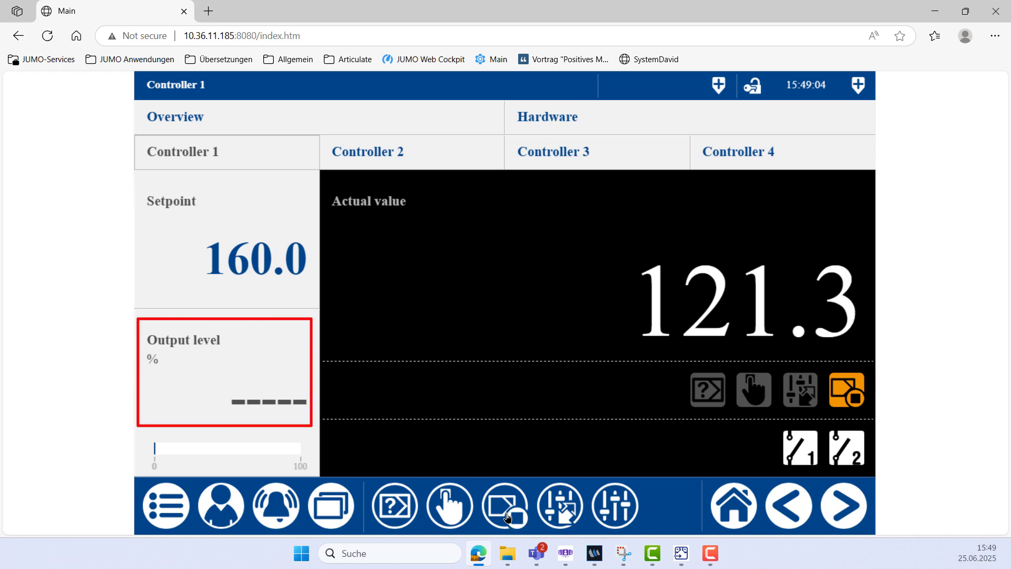
pyautogui.click(507, 517)
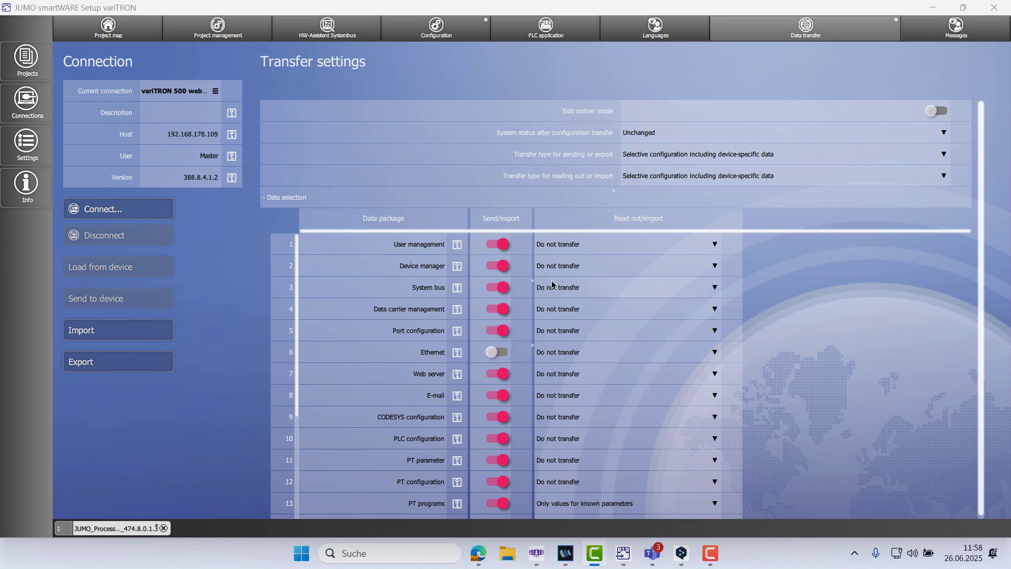
# Set the read out/import option of the System bus data package to Structure and values and apply the transfer settings
pyautogui.click(715, 288)
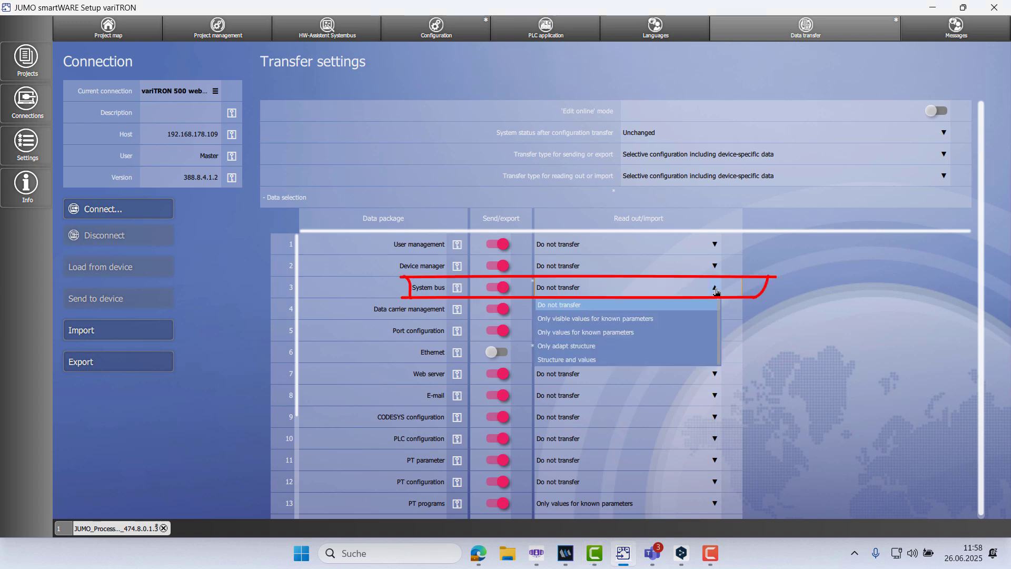
pyautogui.click(687, 360)
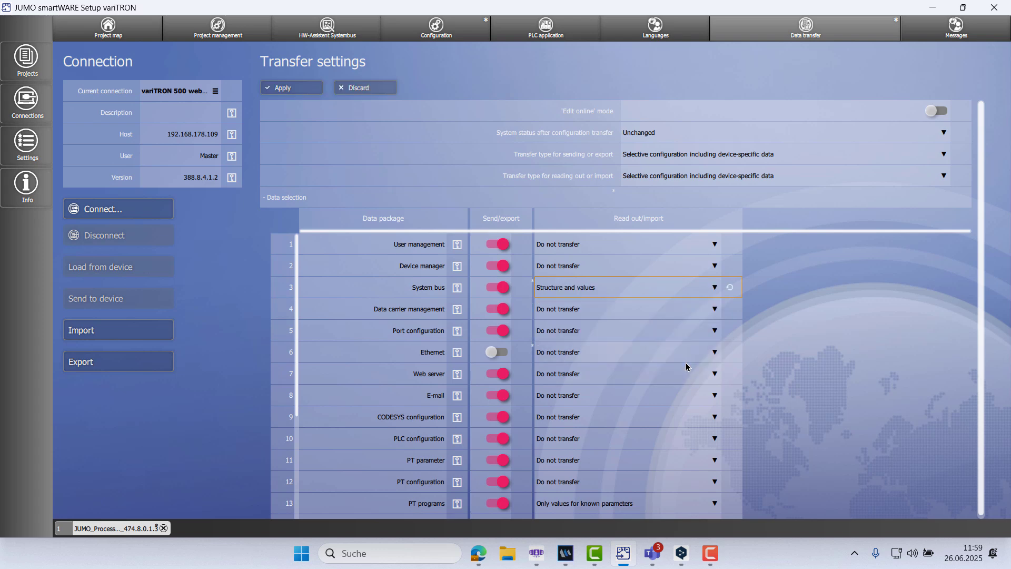
pyautogui.click(288, 89)
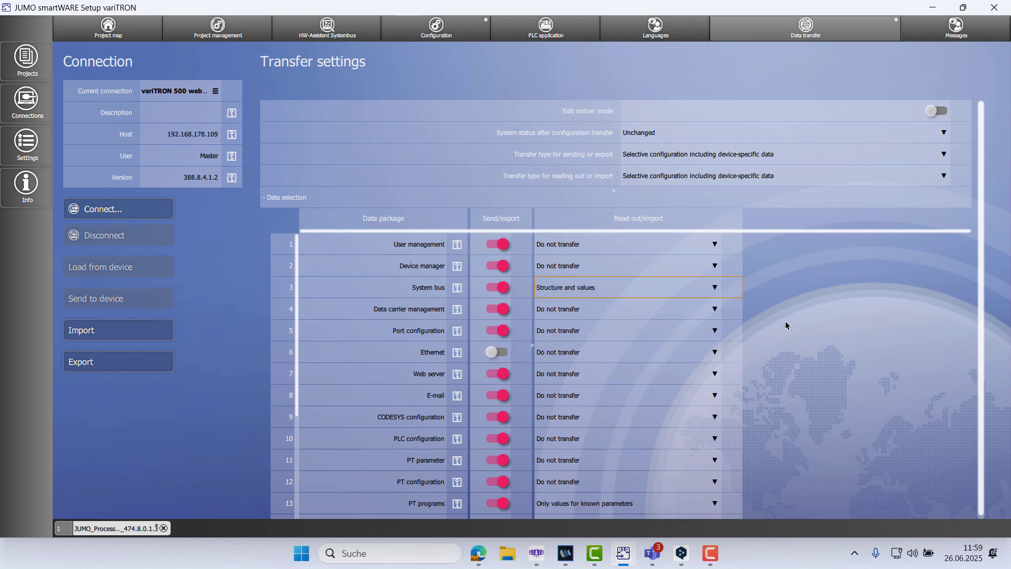
# Connect to the device as Master with the account password and load the selected data from it
pyautogui.click(133, 215)
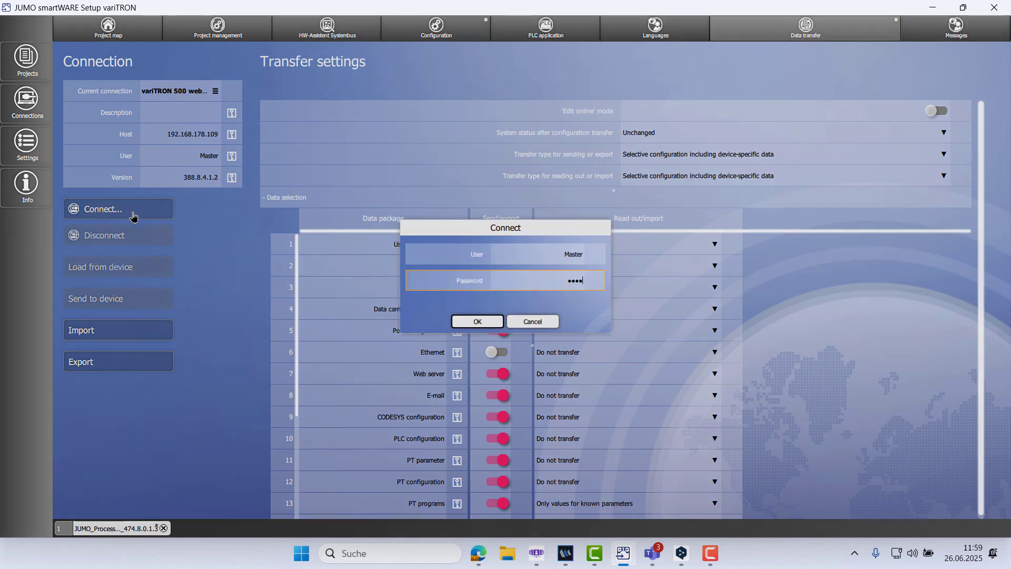
pyautogui.click(496, 323)
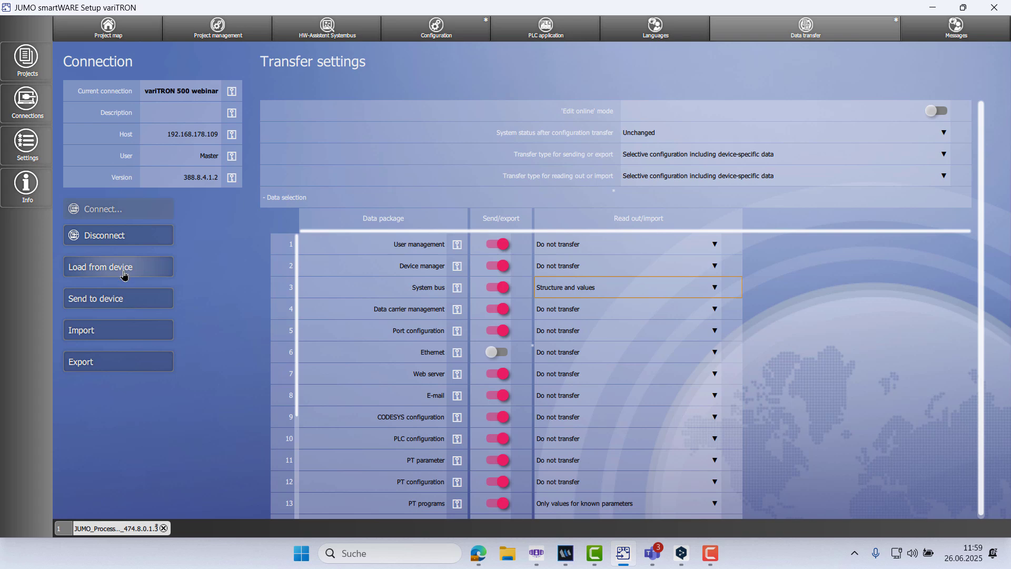
pyautogui.click(123, 272)
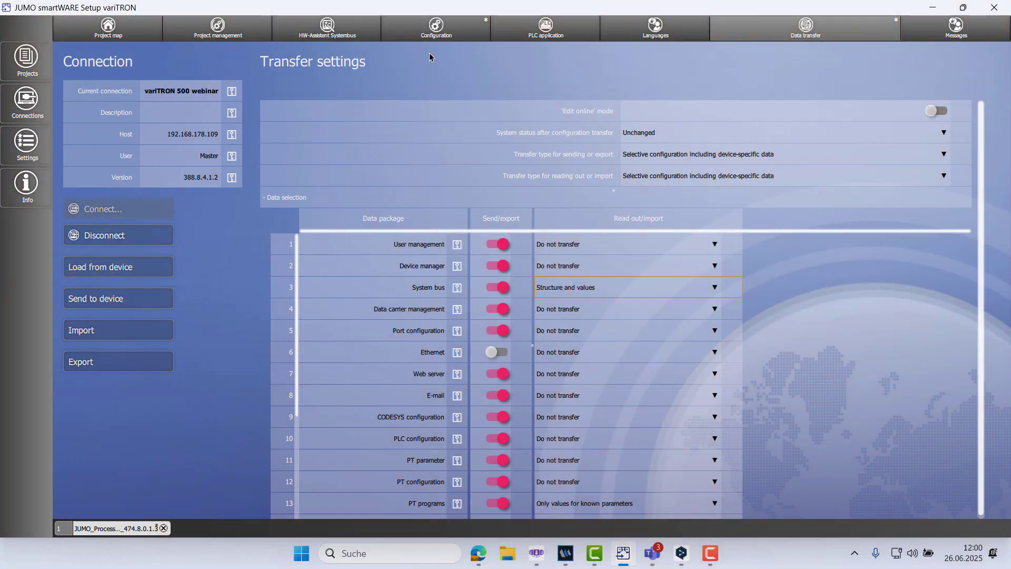
# Open parameter set 1 of Controller 1 on the 4x controller (CTR04_5) in the system bus configuration to check the loaded control parameters
pyautogui.click(424, 36)
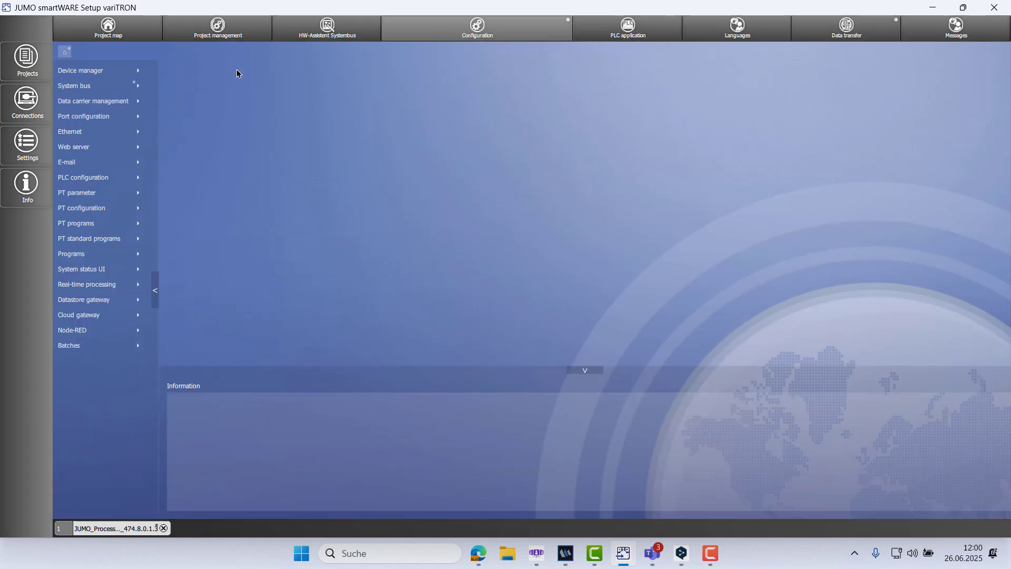
pyautogui.click(142, 88)
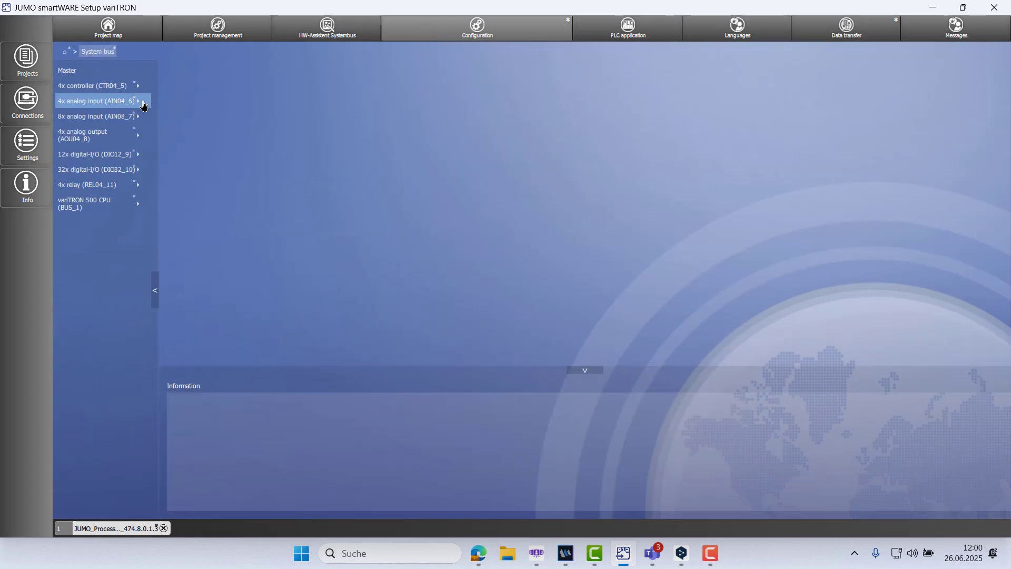
pyautogui.click(143, 87)
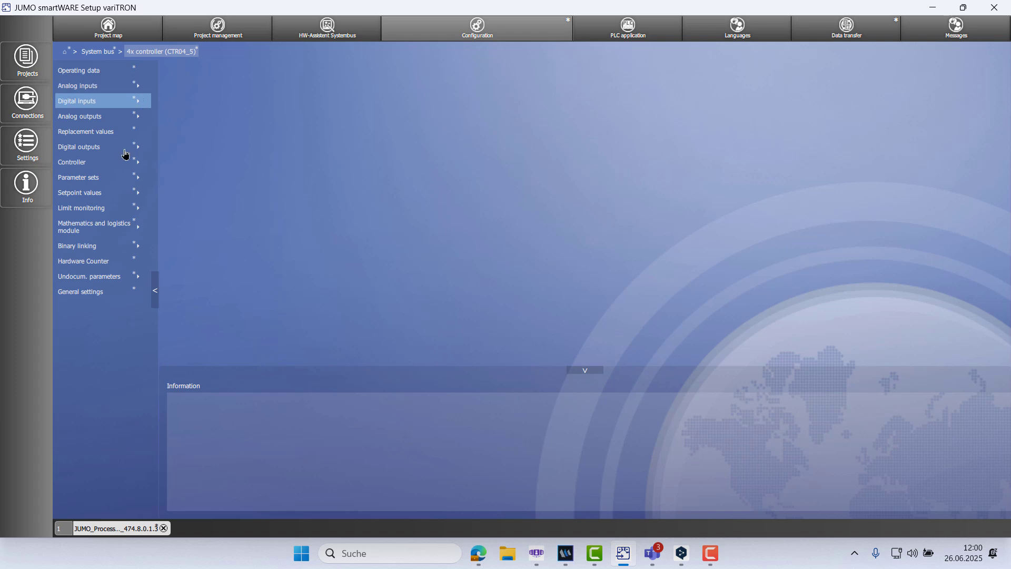
pyautogui.click(122, 179)
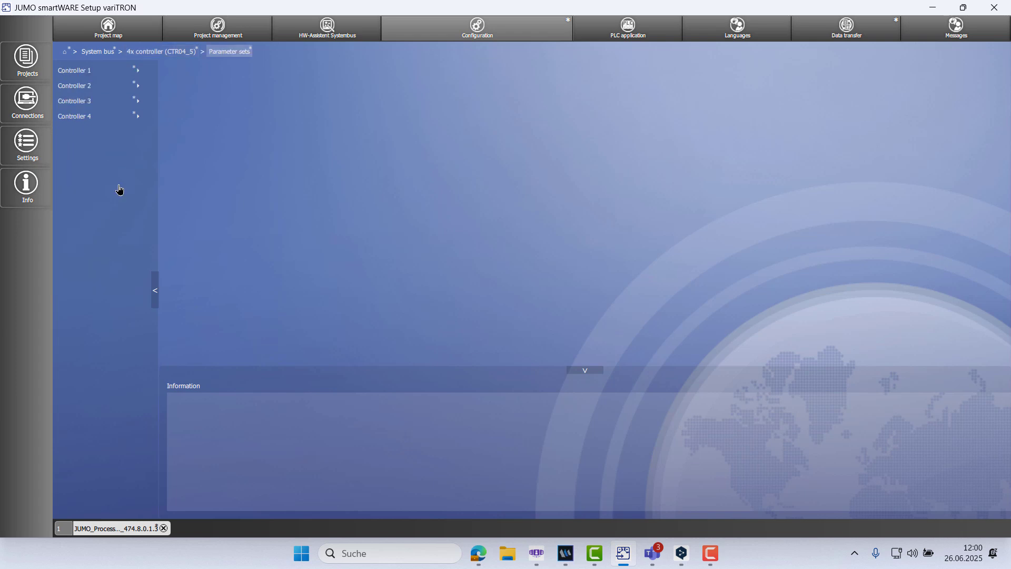
pyautogui.click(100, 76)
pyautogui.click(101, 78)
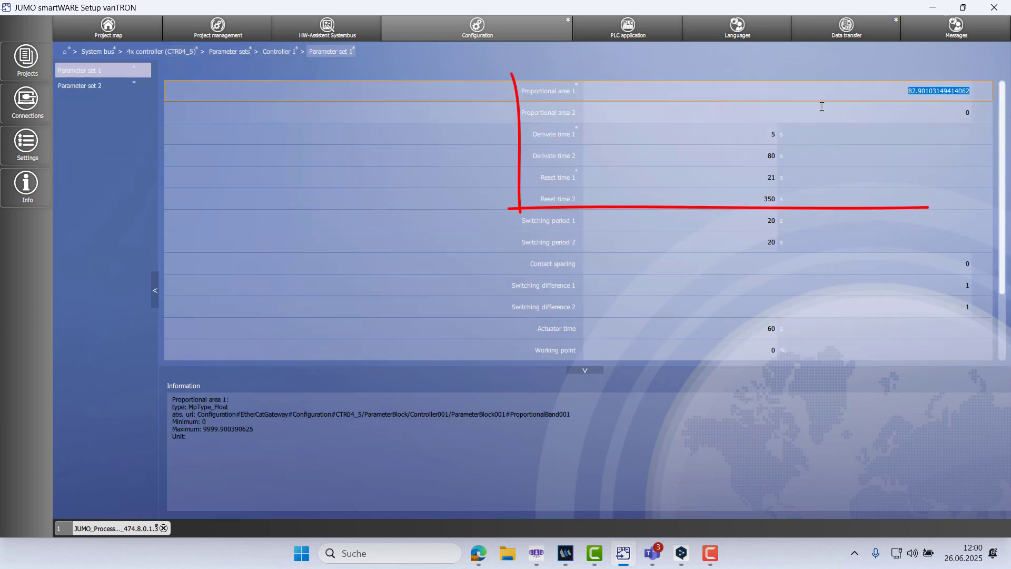